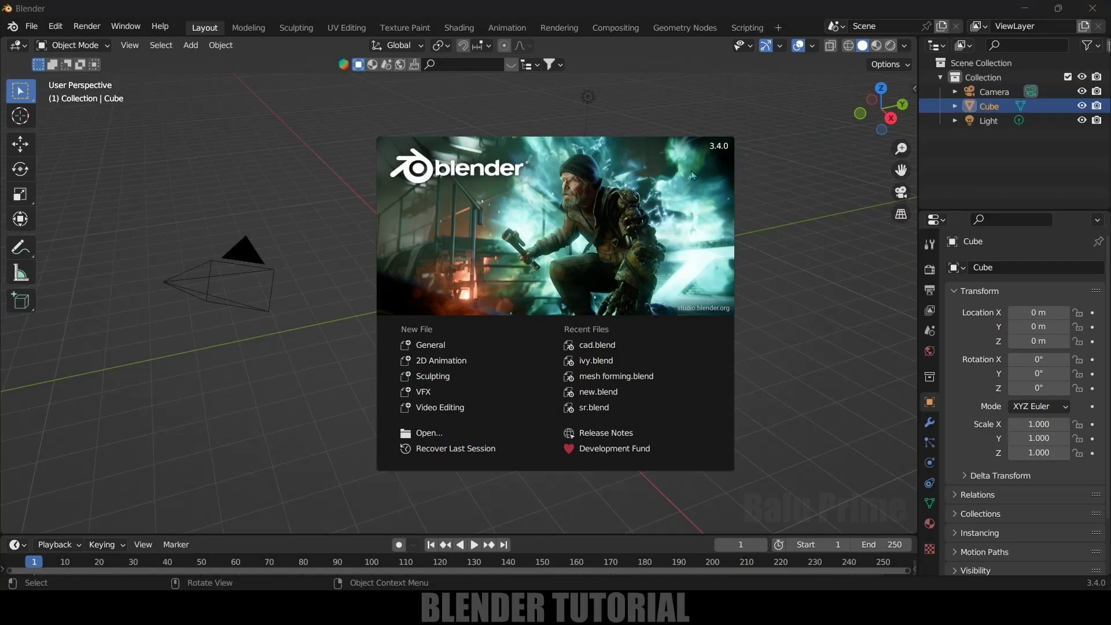
Step: Dismiss the splash screen and delete the default cube, camera and light from the scene
click(803, 312)
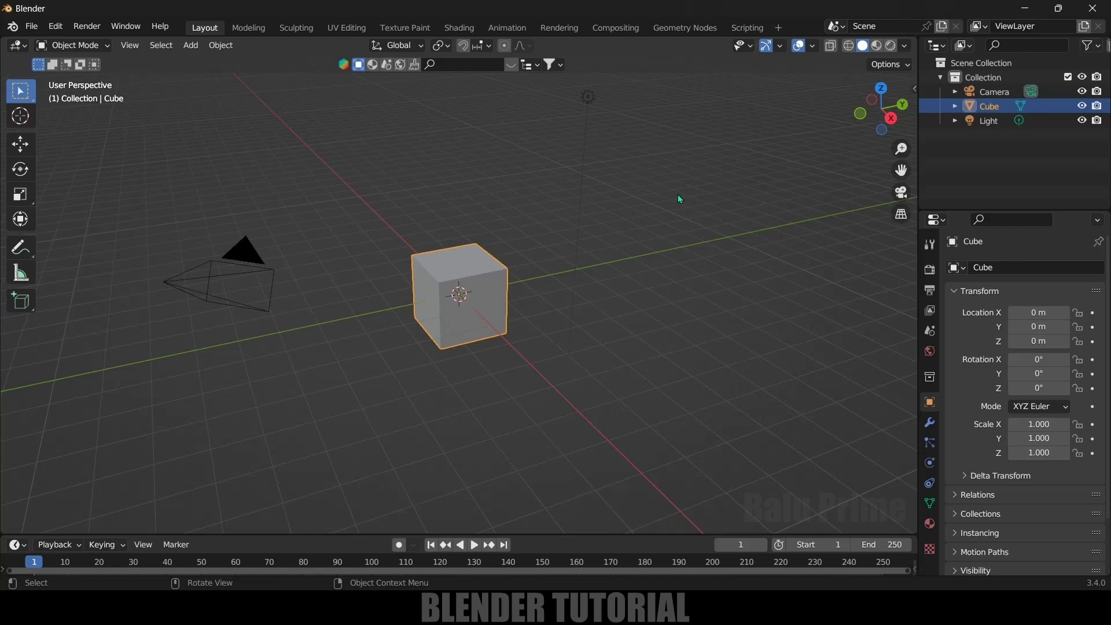
key(a)
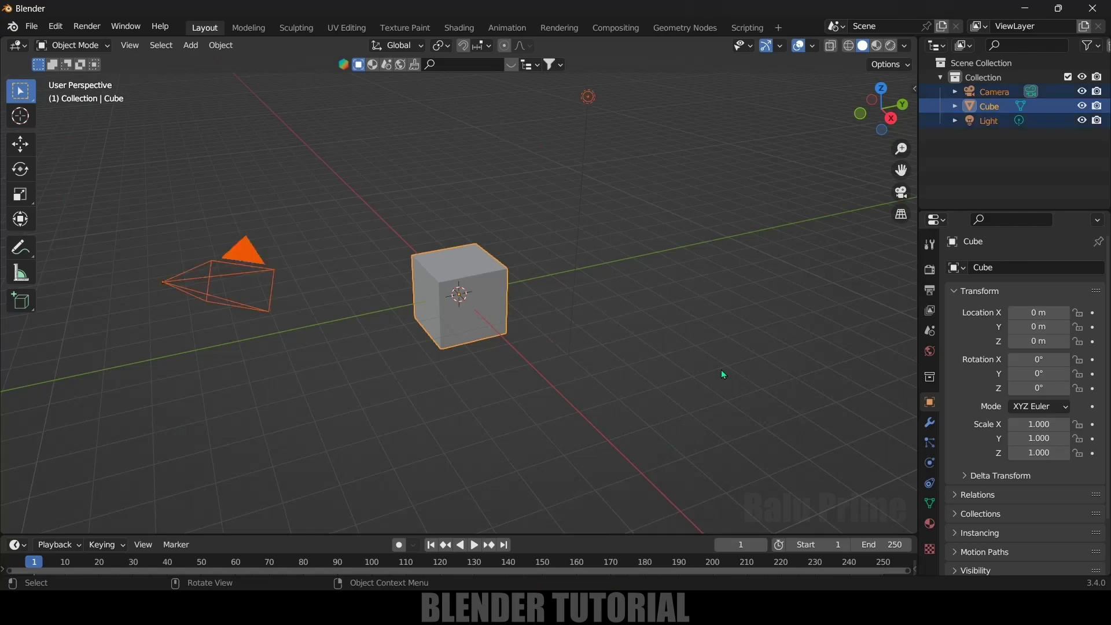
key(Delete)
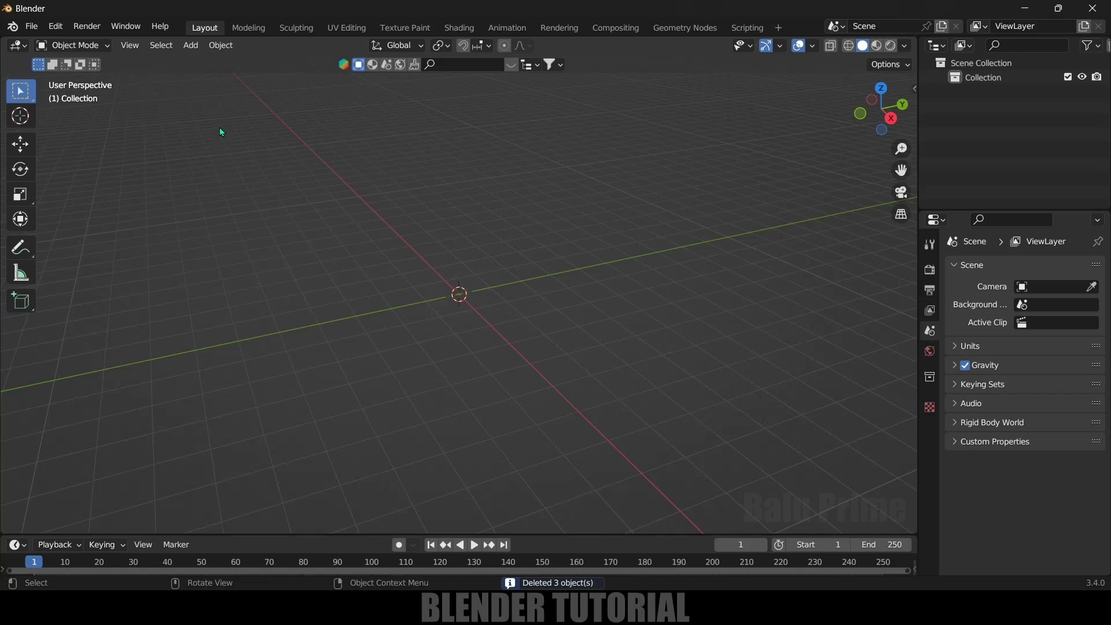
Step: Add a Monkey mesh at the world origin and scale it up uniformly to about 3.237
click(187, 50)
mouse_move(220, 62)
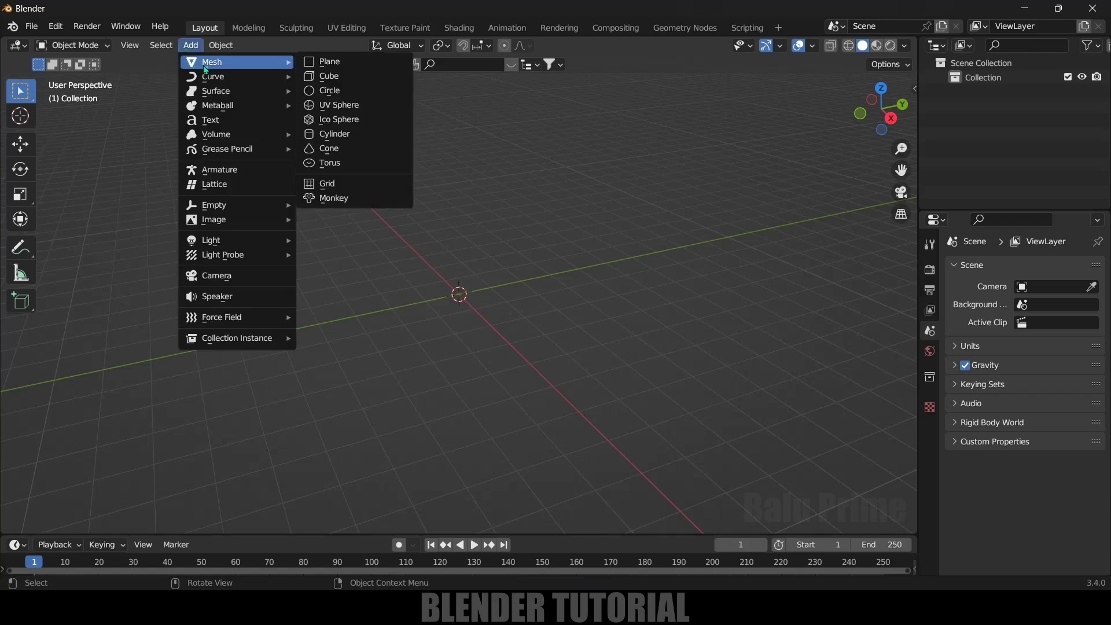
click(331, 204)
middle_drag(486, 331, 451, 335)
key(s)
click(768, 332)
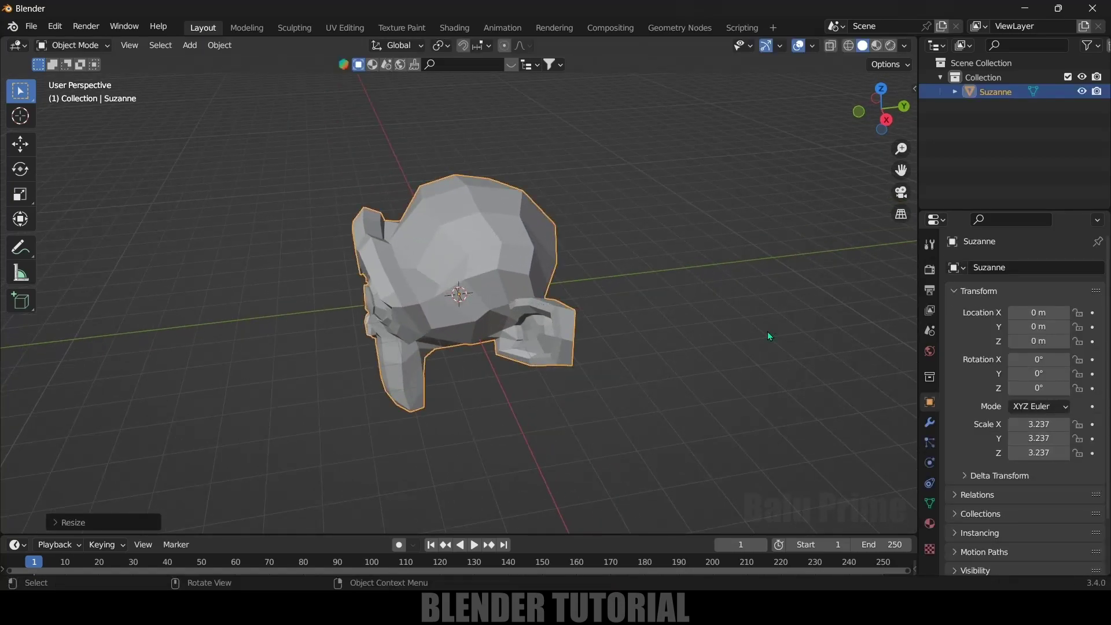
Step: In the right orthographic view, tilt the monkey to -35° about X and raise it along Z to about 1.81 m
key(KP_3)
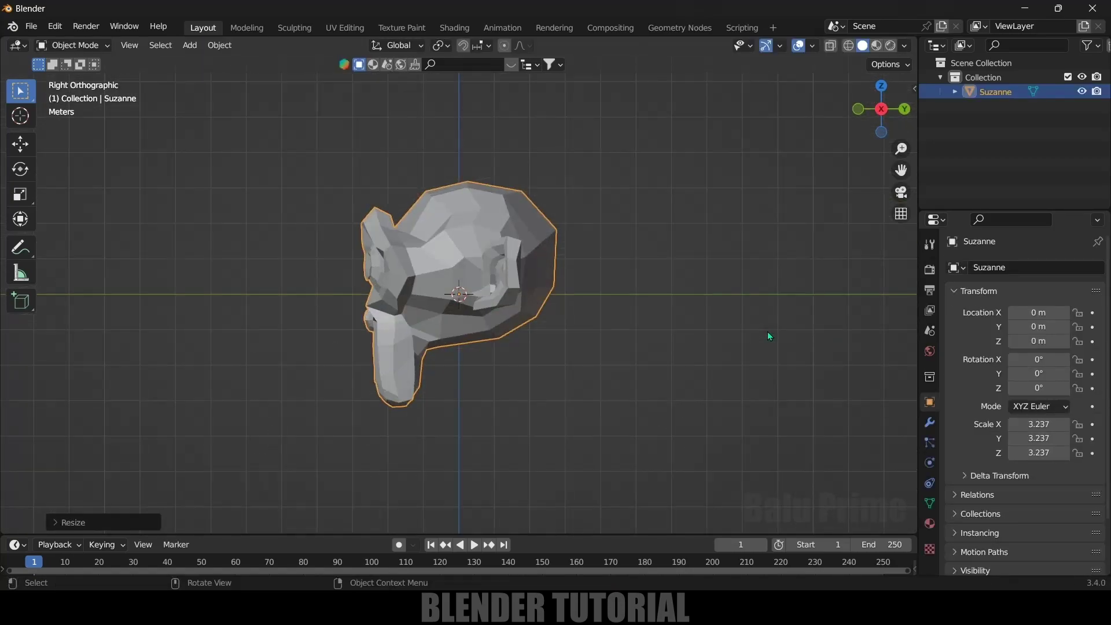
click(19, 170)
drag(435, 248, 454, 249)
click(21, 144)
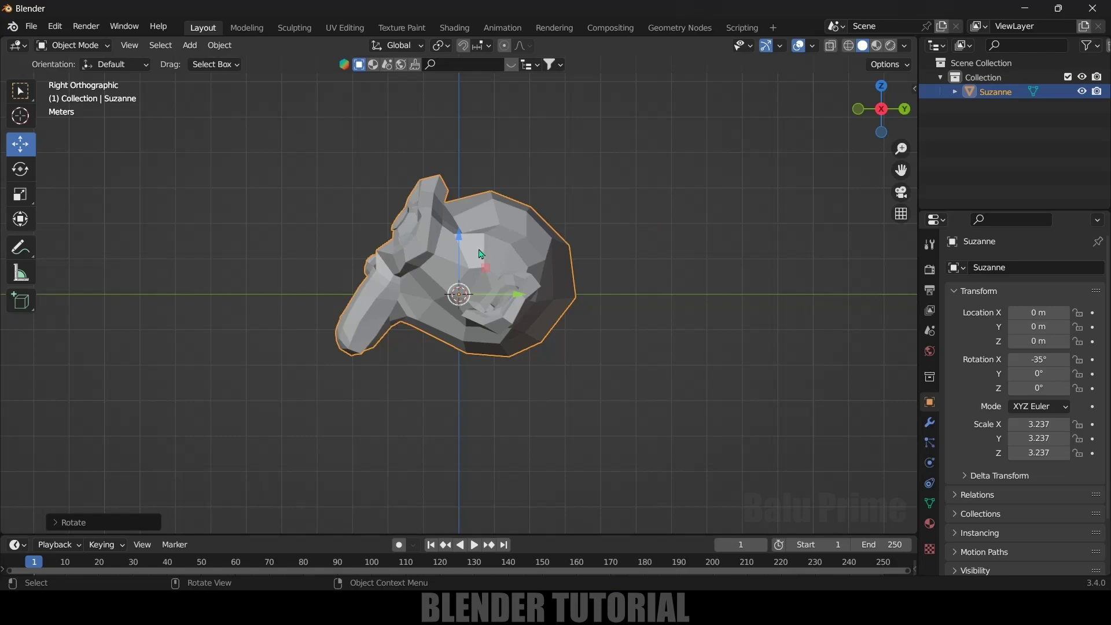
drag(460, 237, 461, 168)
Step: Add a plane mesh at the world origin and scale it up to about 11.5 as a ground surface
middle_drag(204, 382, 416, 372)
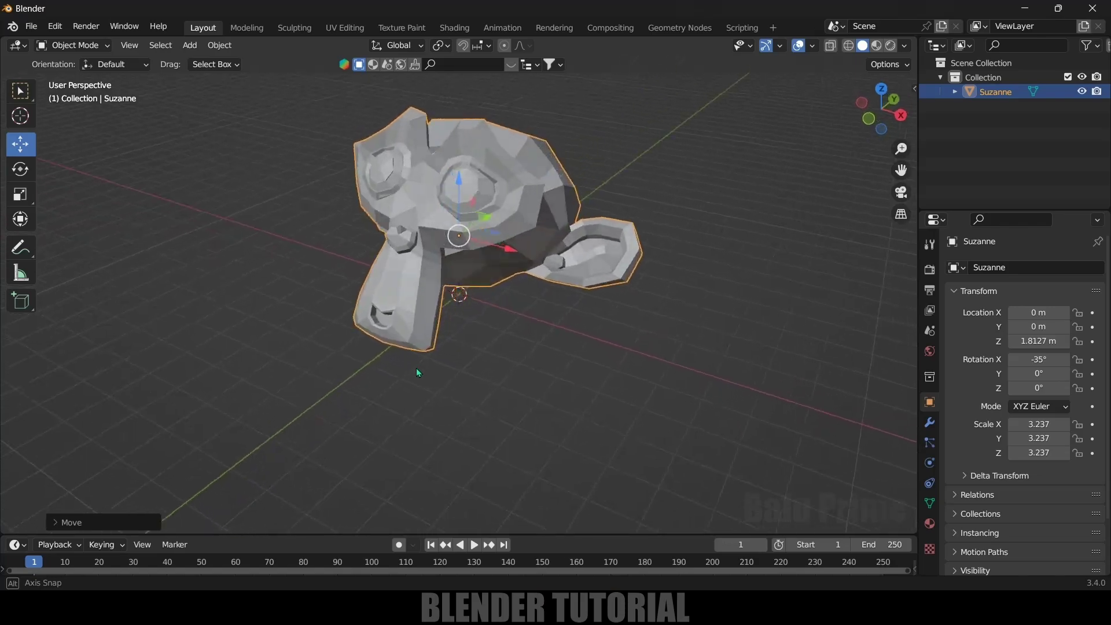
click(189, 46)
mouse_move(209, 66)
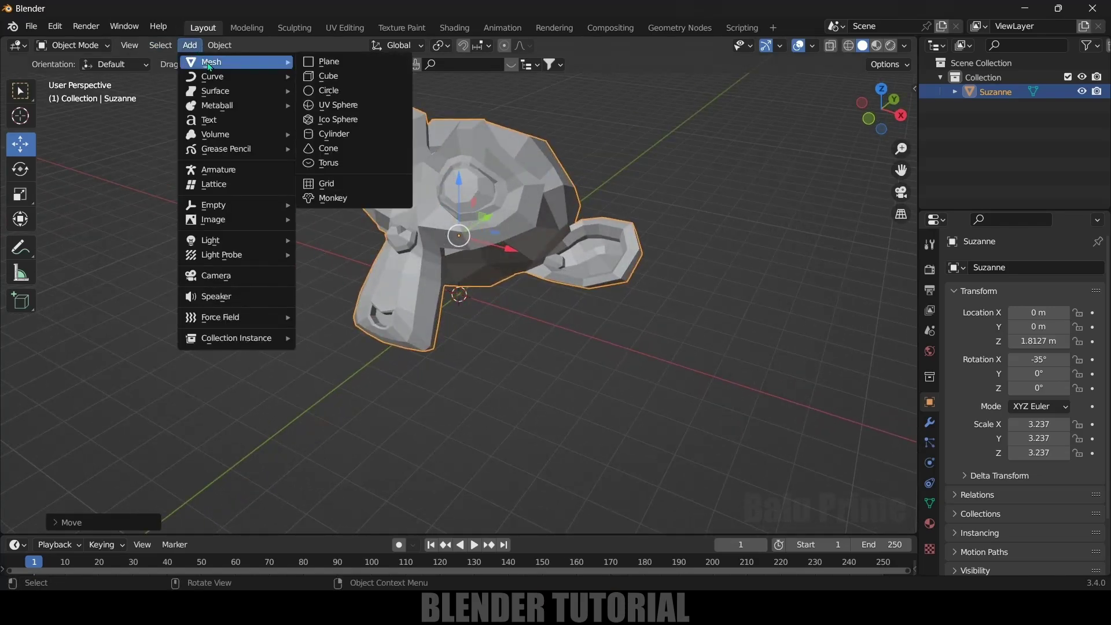
click(322, 60)
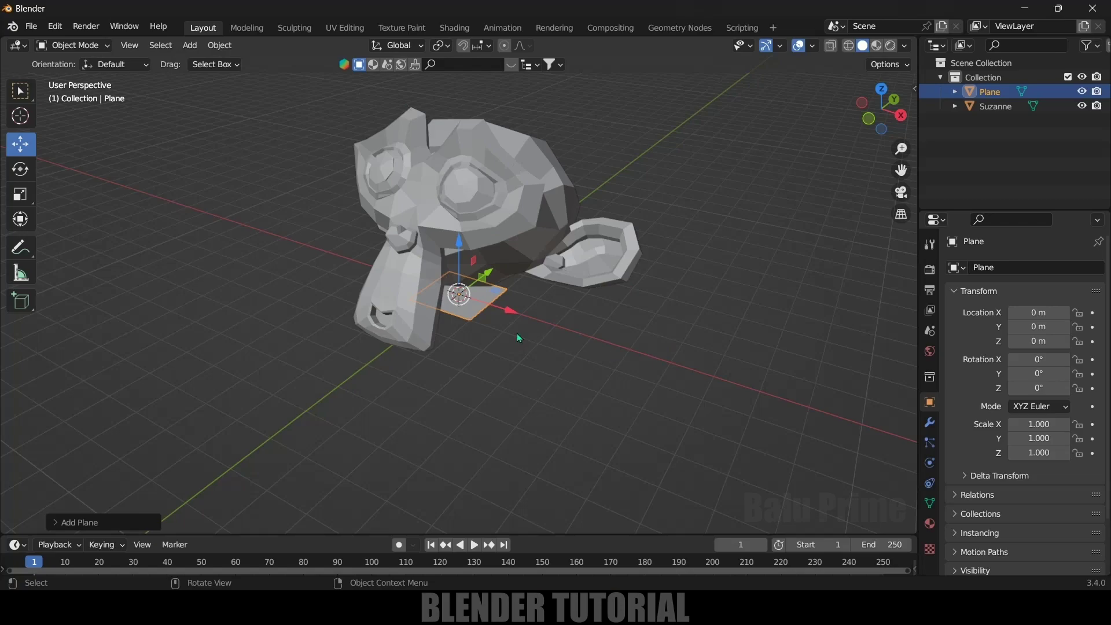
key(s)
click(444, 375)
Step: Add a Wireframe modifier to the monkey and set its thickness to 0.036 m
middle_drag(570, 255, 574, 234)
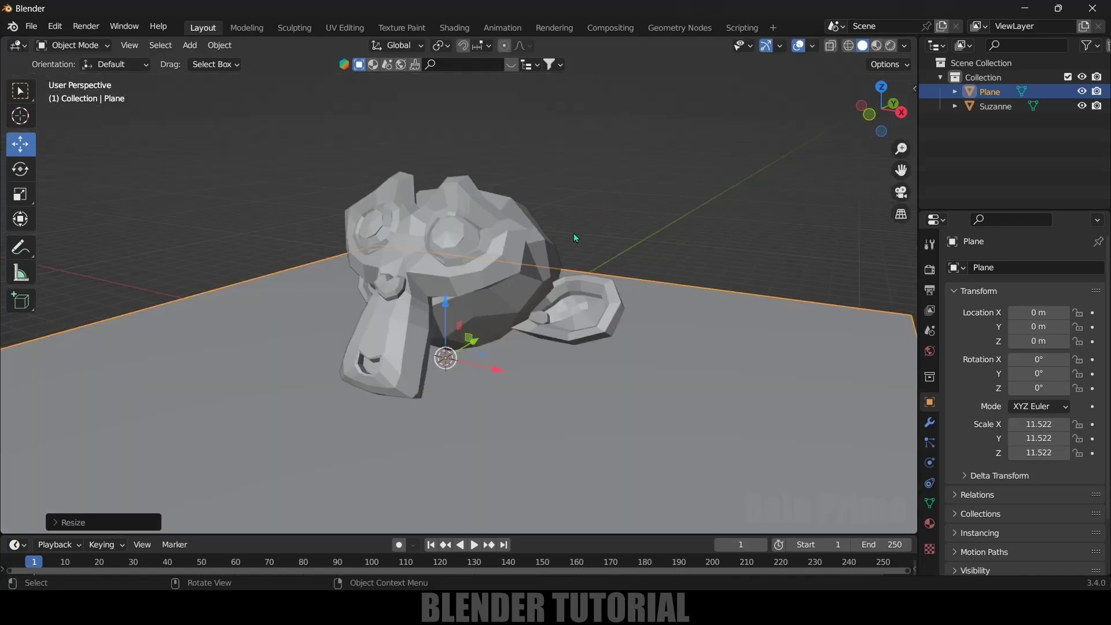
click(554, 178)
click(491, 224)
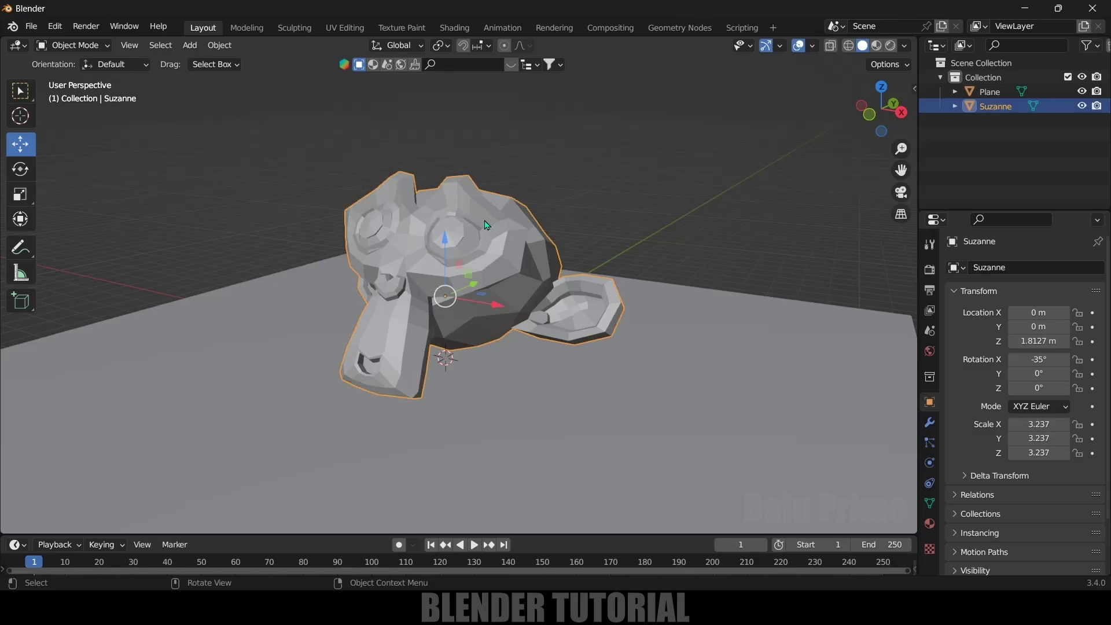
click(929, 422)
click(984, 268)
scroll(861, 528, down, 1)
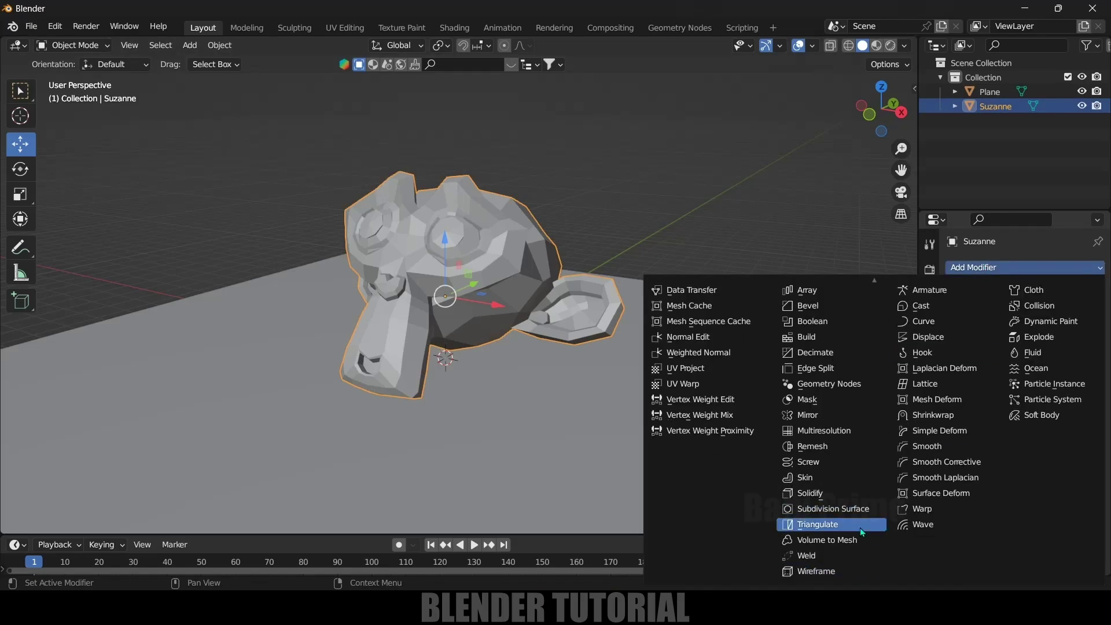
click(803, 572)
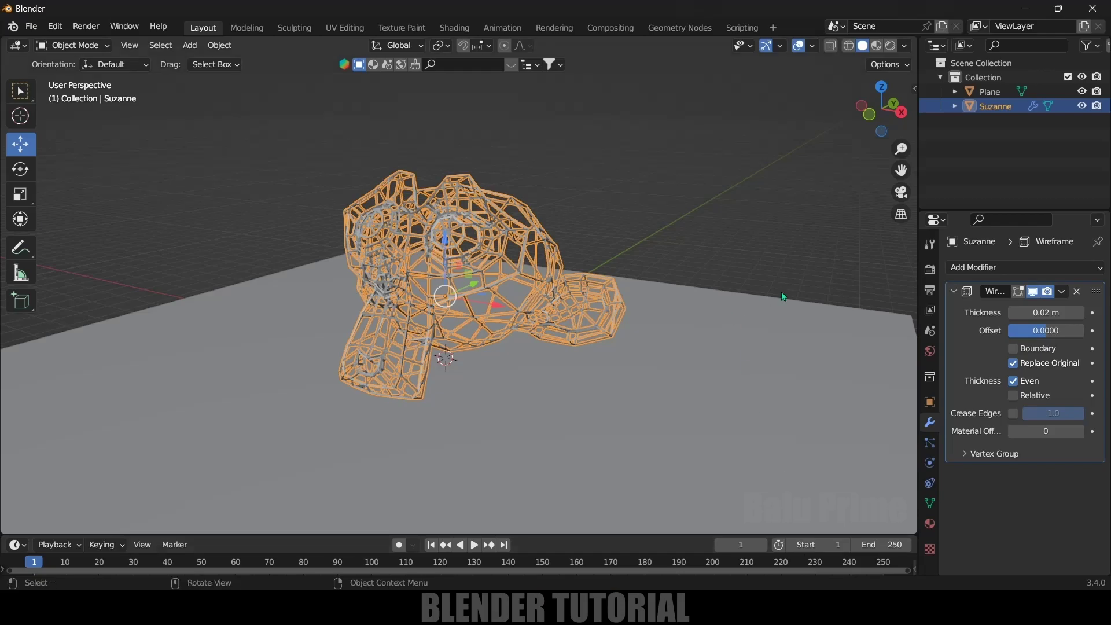
drag(1046, 313, 1062, 313)
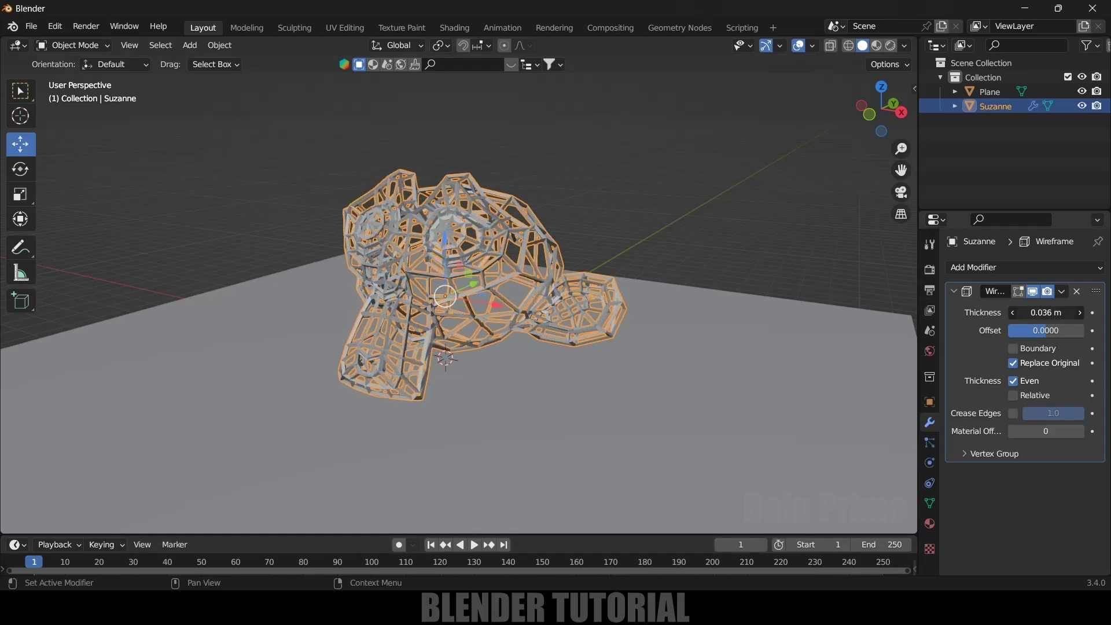
click(776, 247)
Step: Enable Boundary on the monkey's Wireframe modifier and apply the modifier
scroll(634, 356, up, 6)
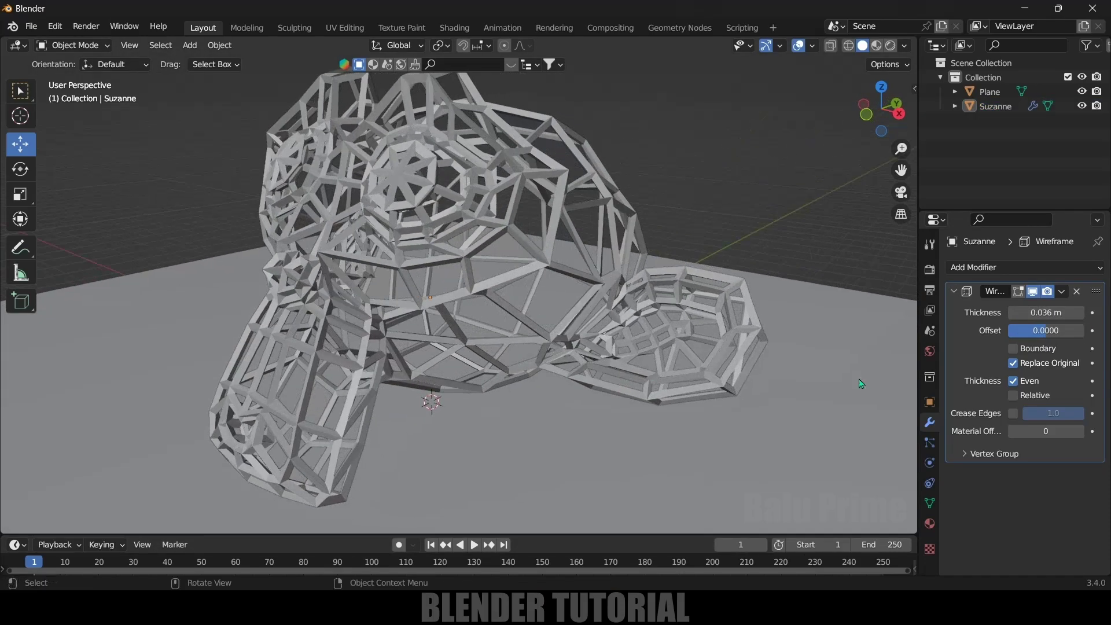
click(1014, 349)
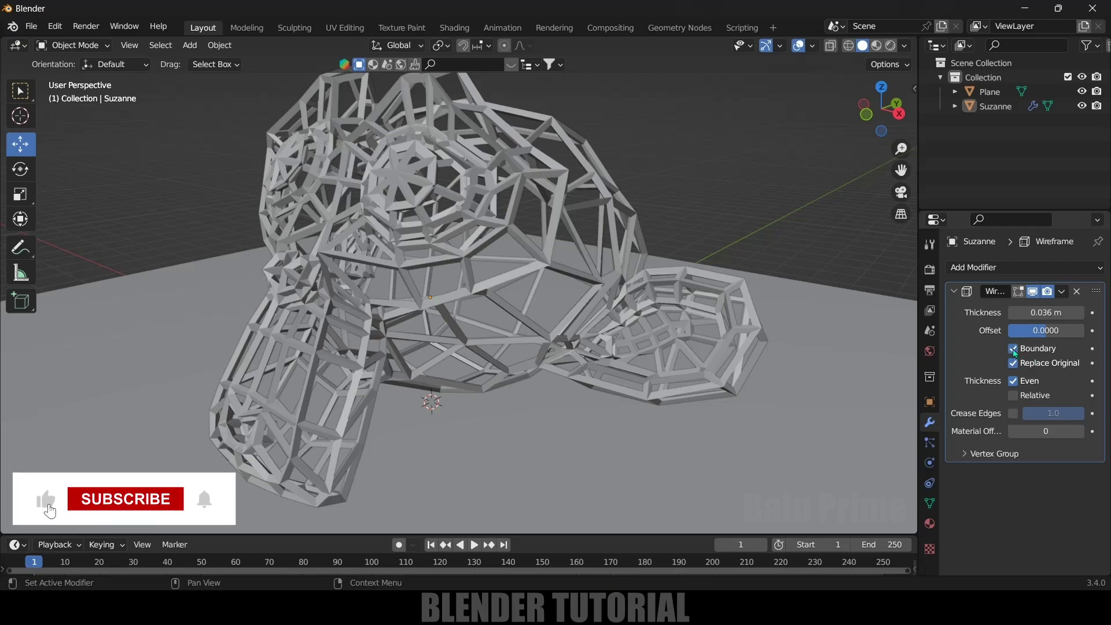
click(1062, 291)
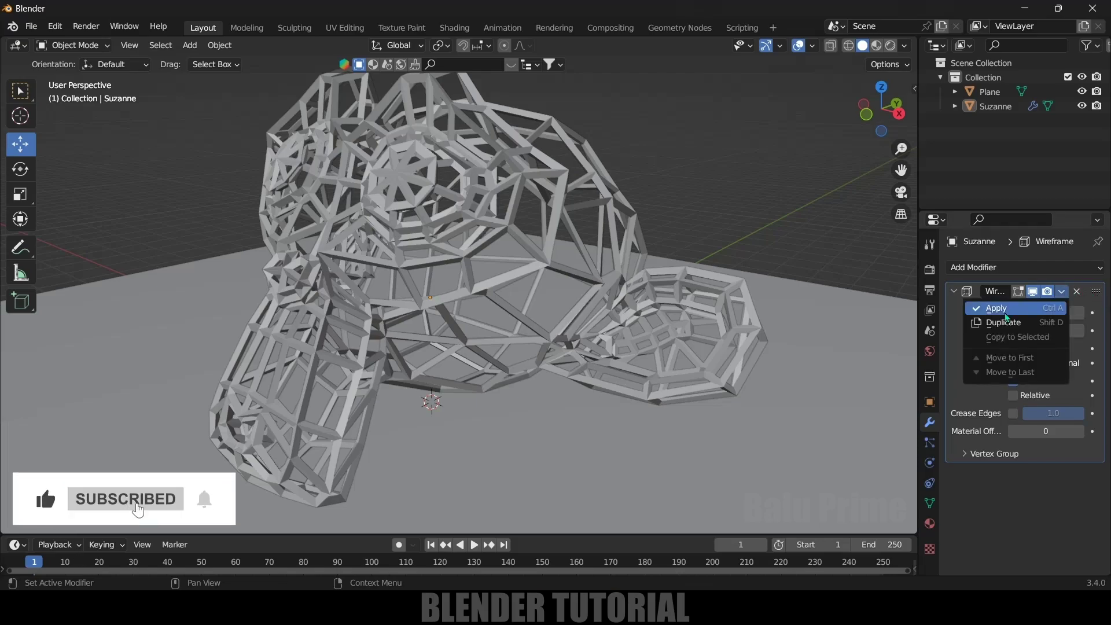
click(1006, 314)
mouse_move(562, 346)
middle_down()
mouse_move(601, 351)
mouse_move(681, 324)
mouse_move(636, 319)
mouse_move(551, 335)
mouse_move(570, 351)
middle_up()
scroll(562, 343, down, 3)
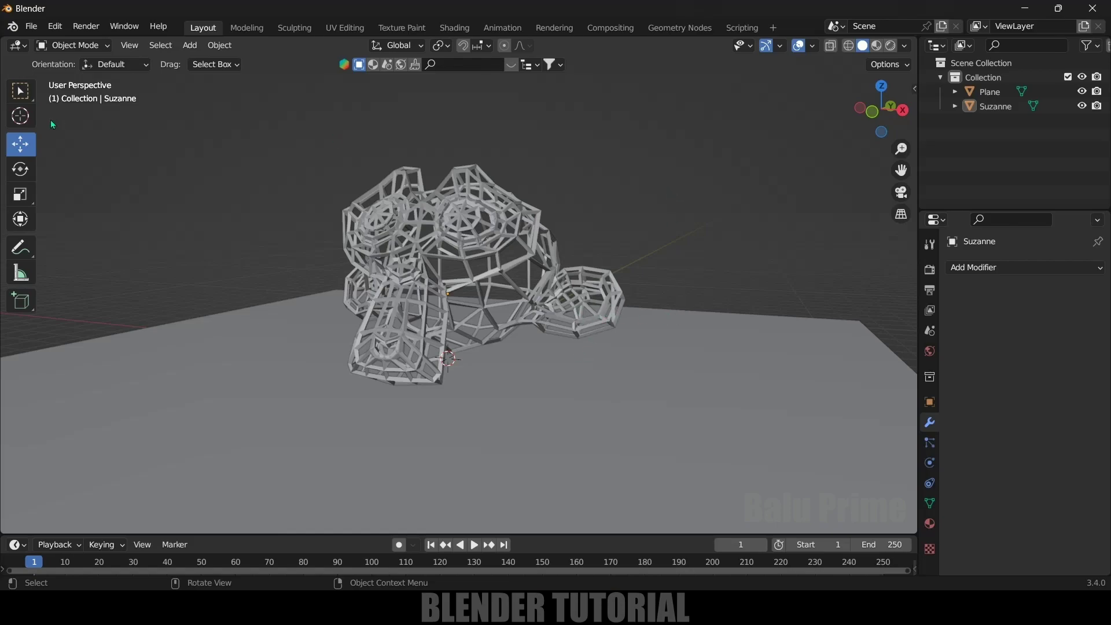
Step: Search the add-ons in the preferences for "ivy" and make sure Add Curve: IvyGen is enabled
click(55, 31)
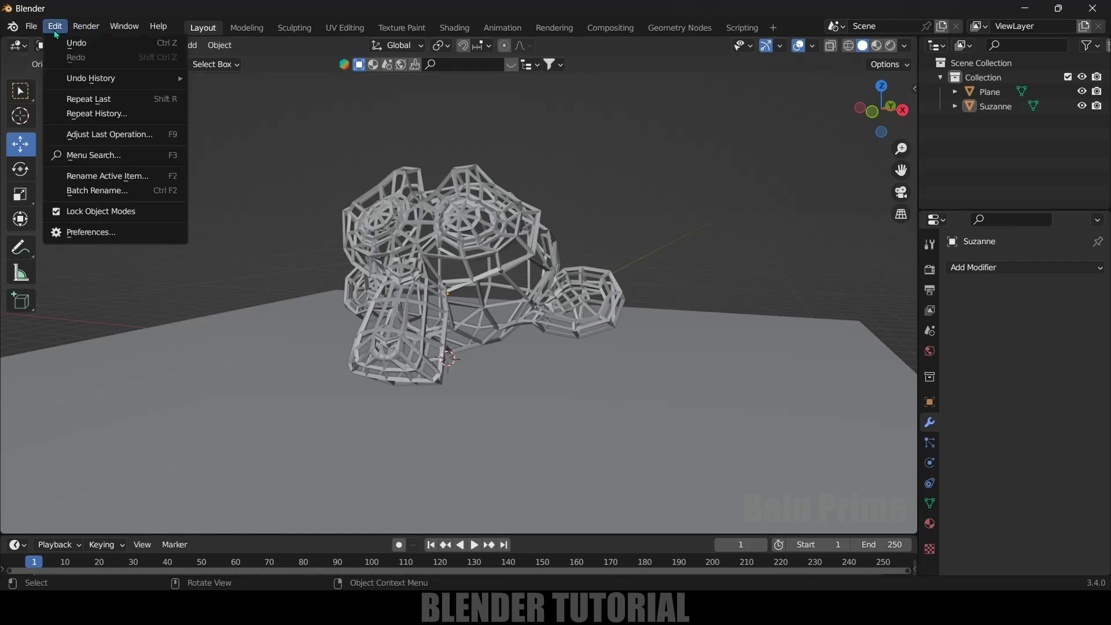
click(88, 233)
click(420, 75)
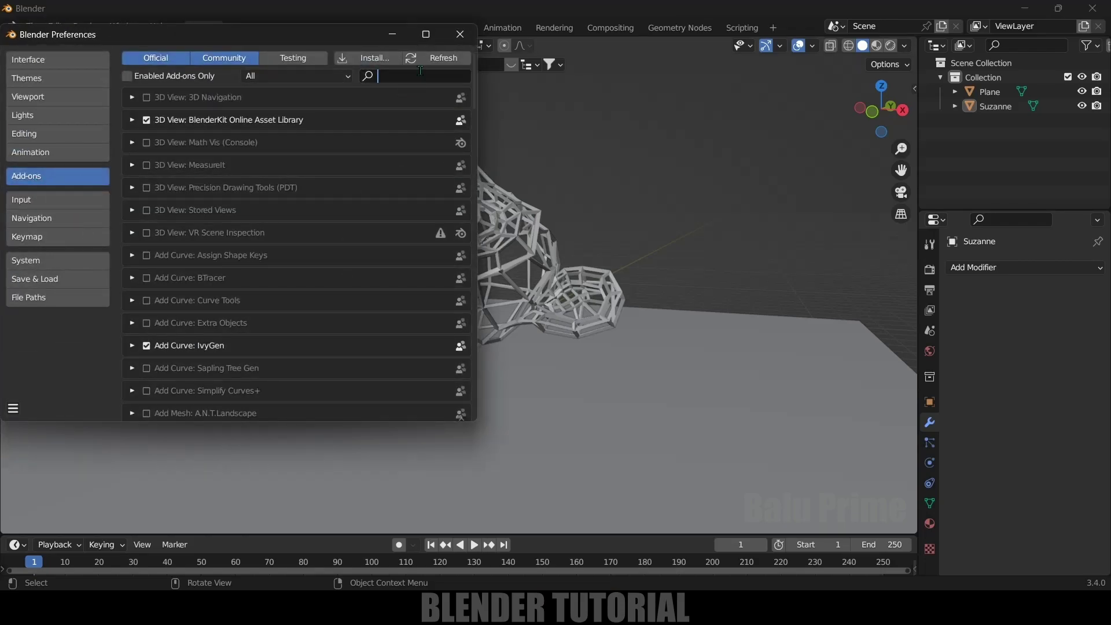
text(ivy)
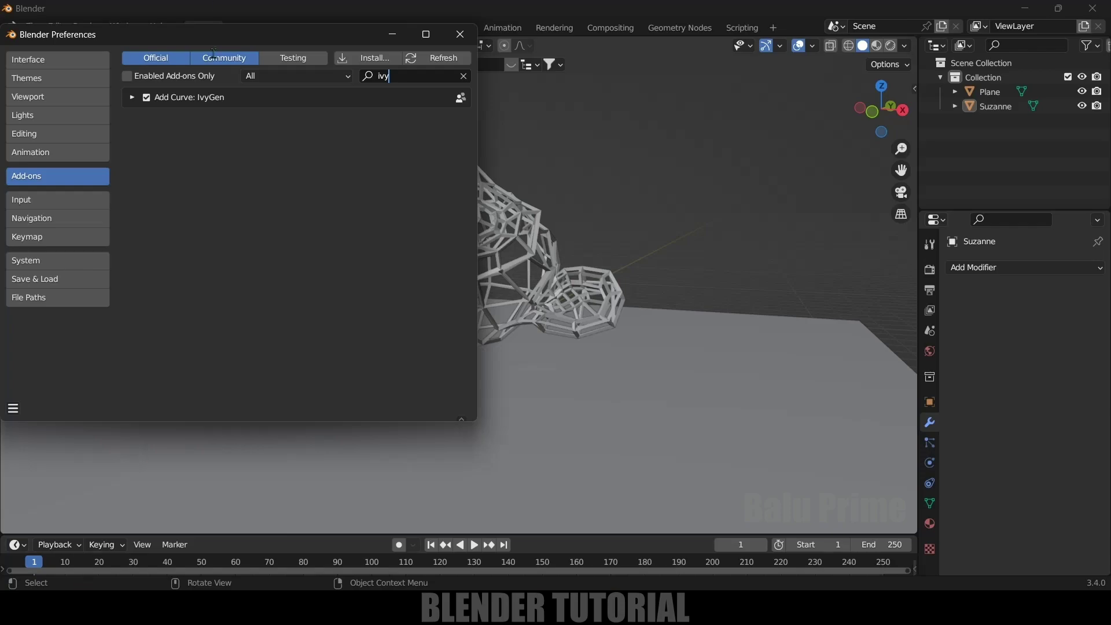
click(148, 99)
click(145, 99)
Step: Save the preferences and close the preferences window
click(14, 408)
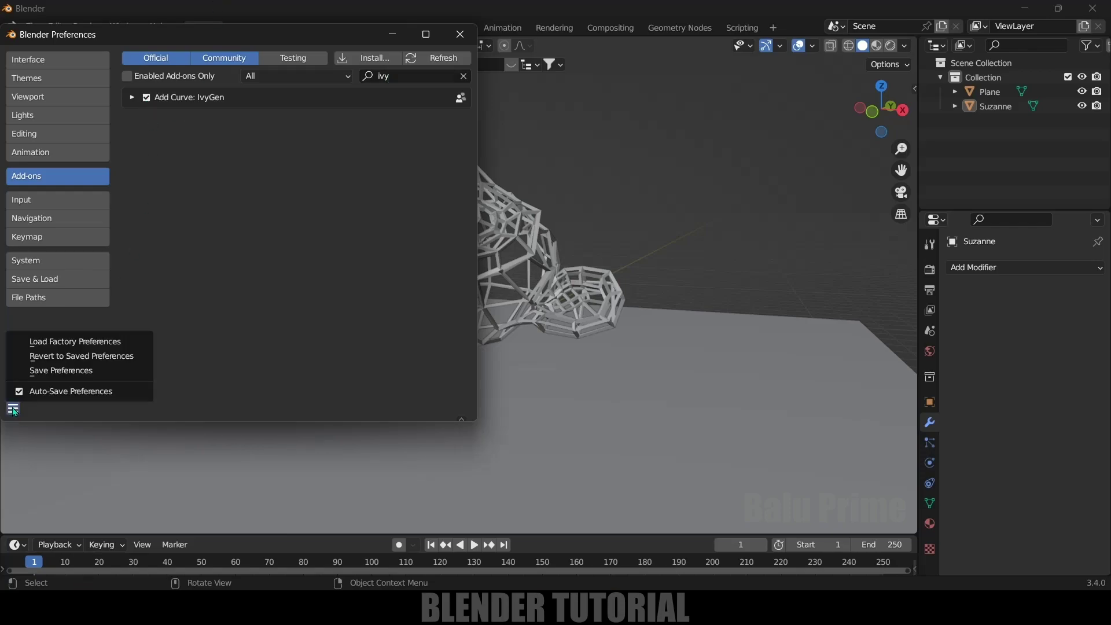
click(40, 370)
click(462, 34)
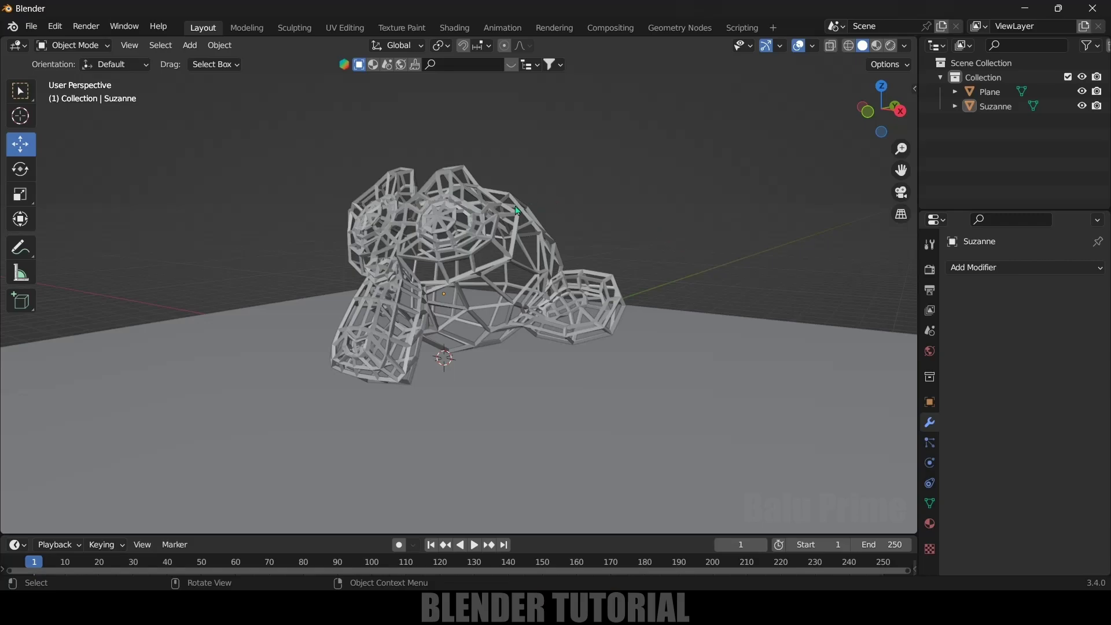
Step: Select the wireframe monkey and switch it to Edit Mode
click(493, 232)
scroll(543, 351, up, 2)
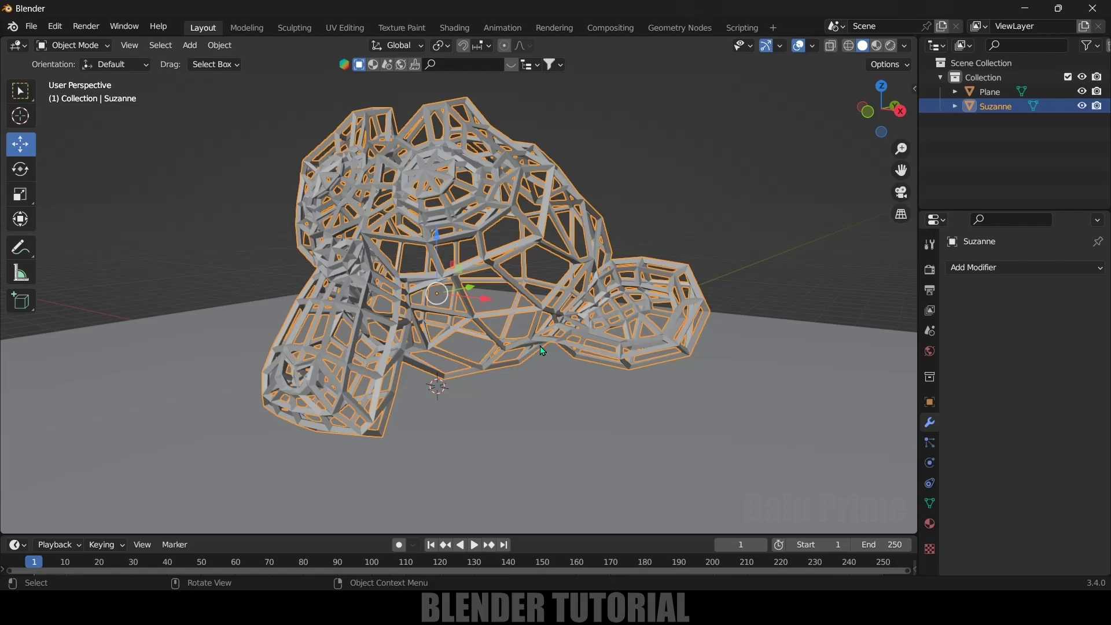
middle_drag(387, 523, 355, 528)
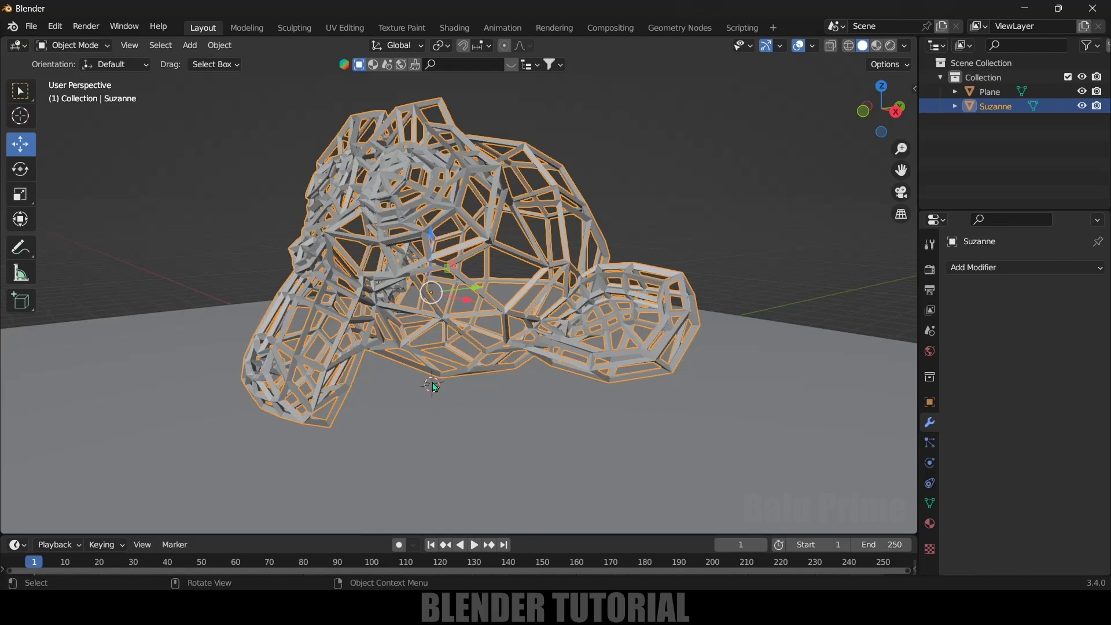
middle_drag(405, 402, 456, 407)
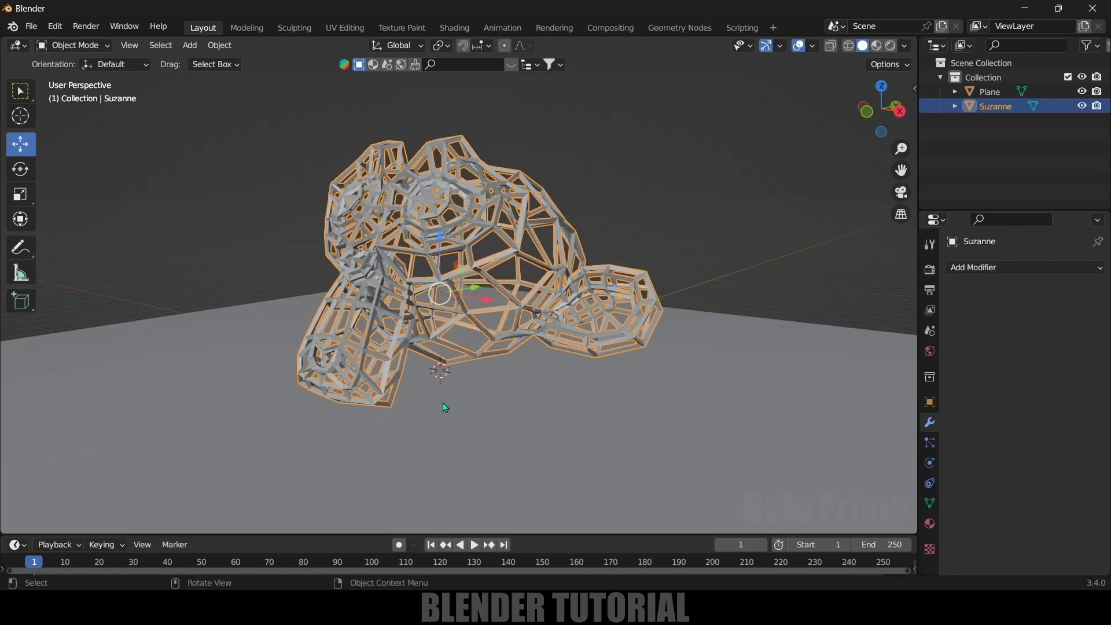
click(730, 120)
click(511, 208)
click(72, 46)
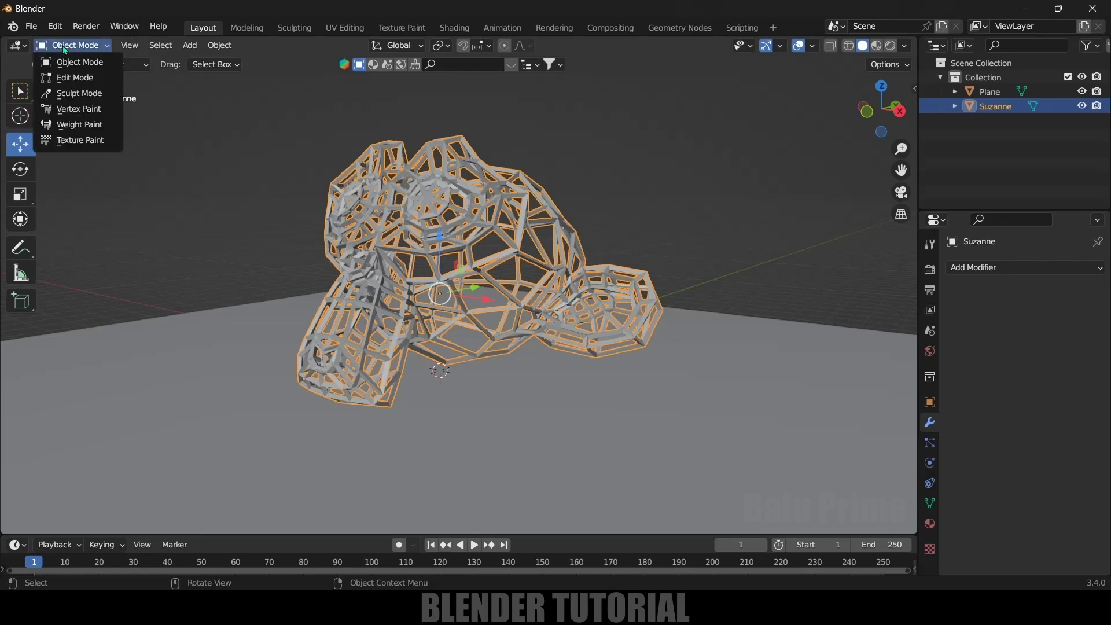
click(64, 79)
Step: Snap the 3D cursor to a vertex at the bottom of the monkey's chin and return to Object Mode
scroll(358, 285, up, 2)
shift+middle_drag(368, 408, 421, 282)
scroll(403, 272, up, 1)
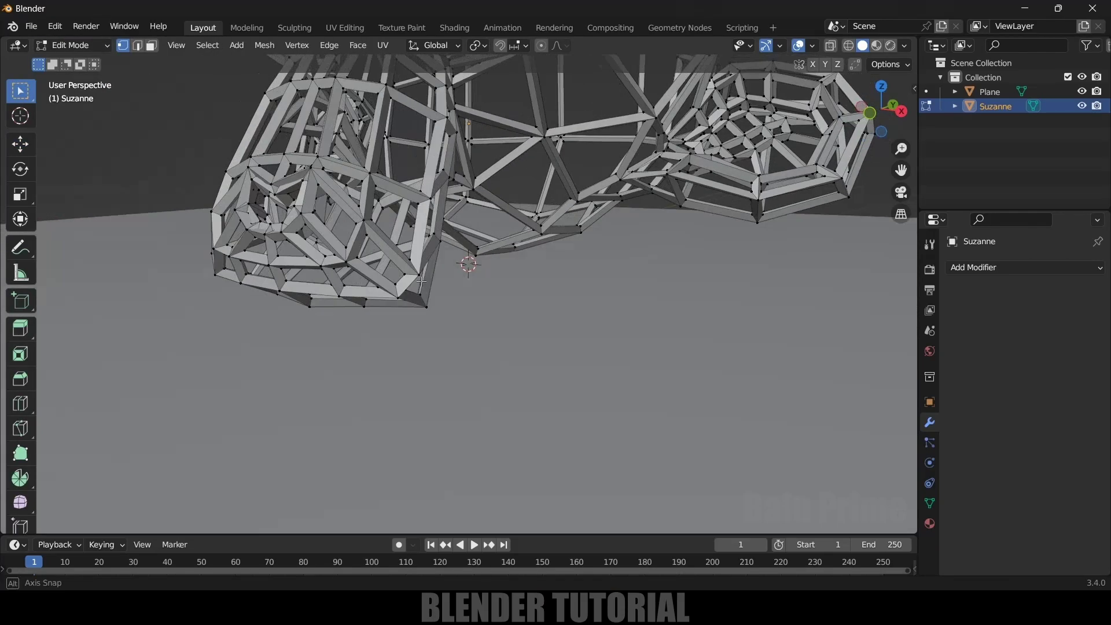
click(348, 261)
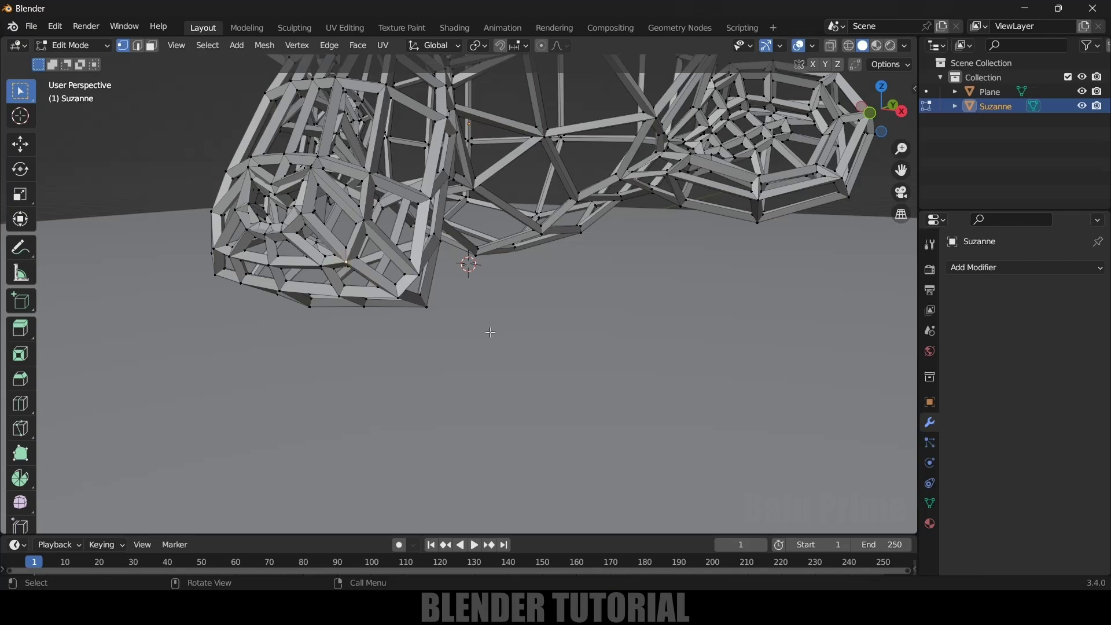
key(shift+s)
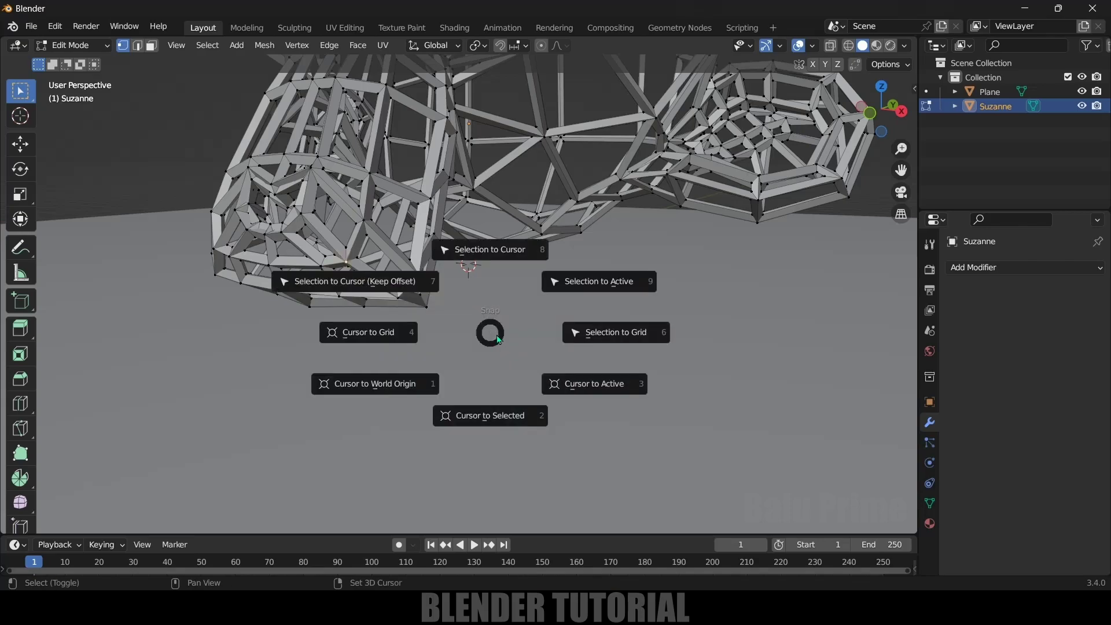
click(488, 428)
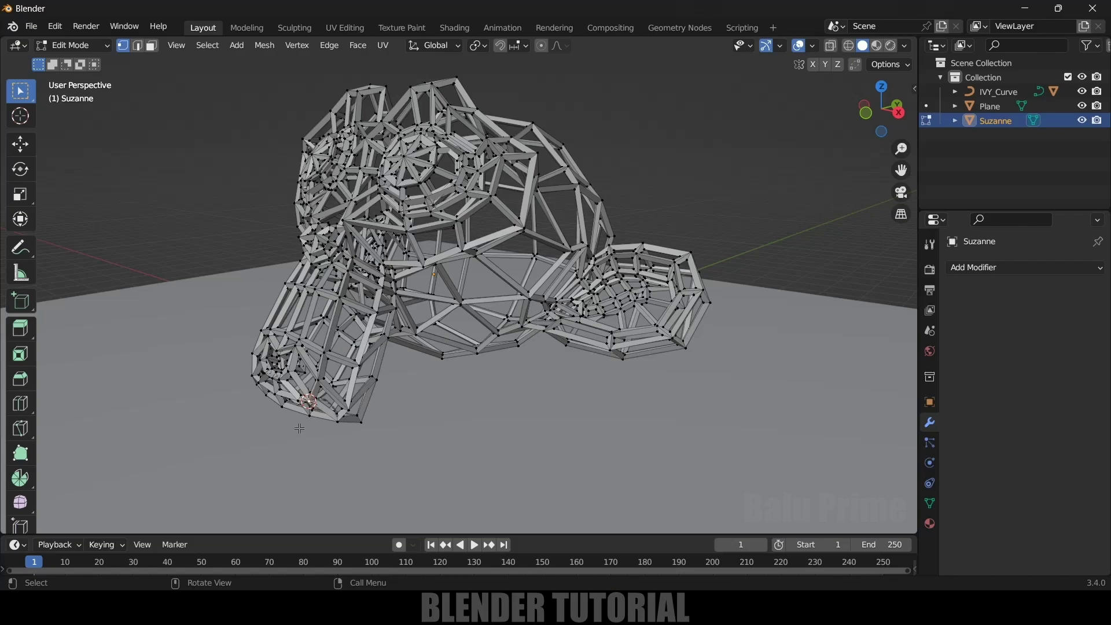
middle_drag(299, 428, 347, 371)
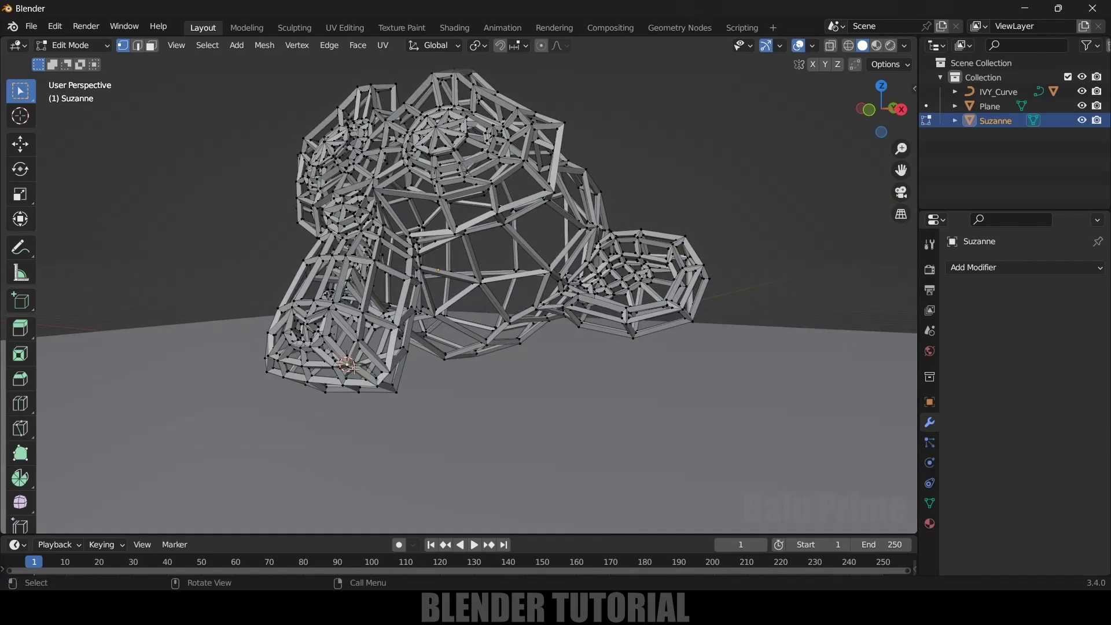
key(Tab)
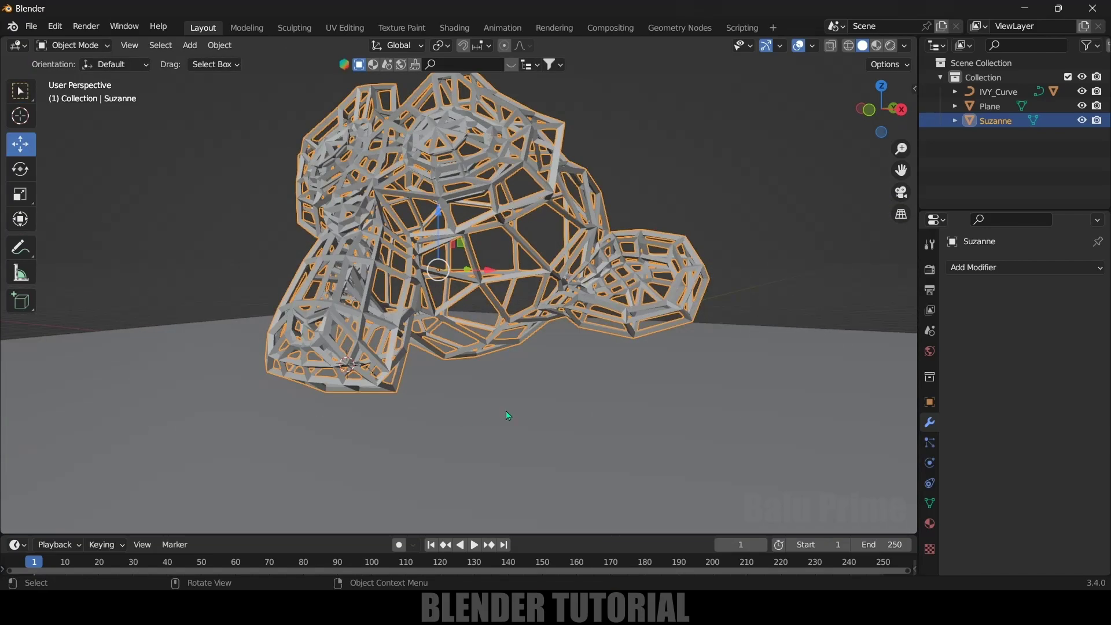
Step: Reselect the monkey and open the Ivy Generator settings
click(775, 242)
click(526, 213)
key(n)
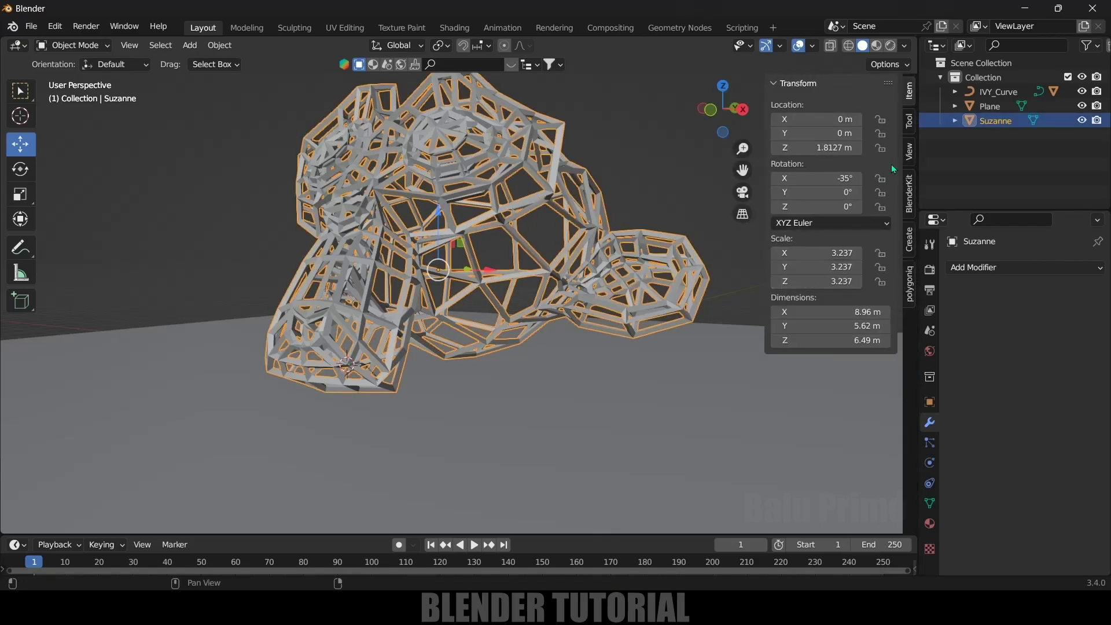
click(909, 244)
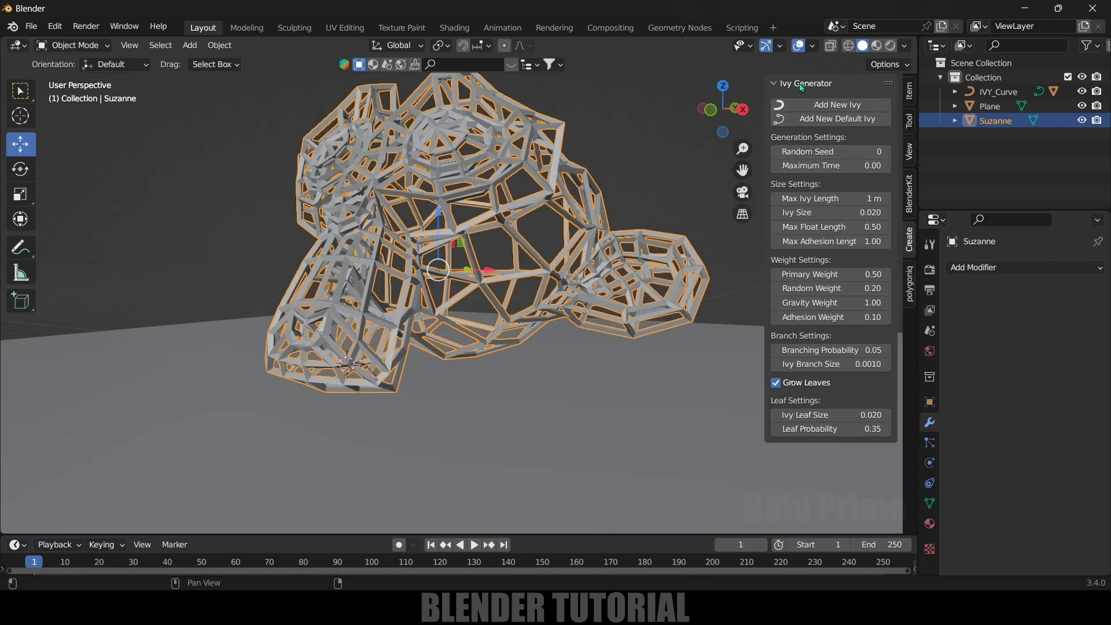
Step: Generate a new ivy on the wireframe monkey from the 3D cursor at the chin
click(826, 107)
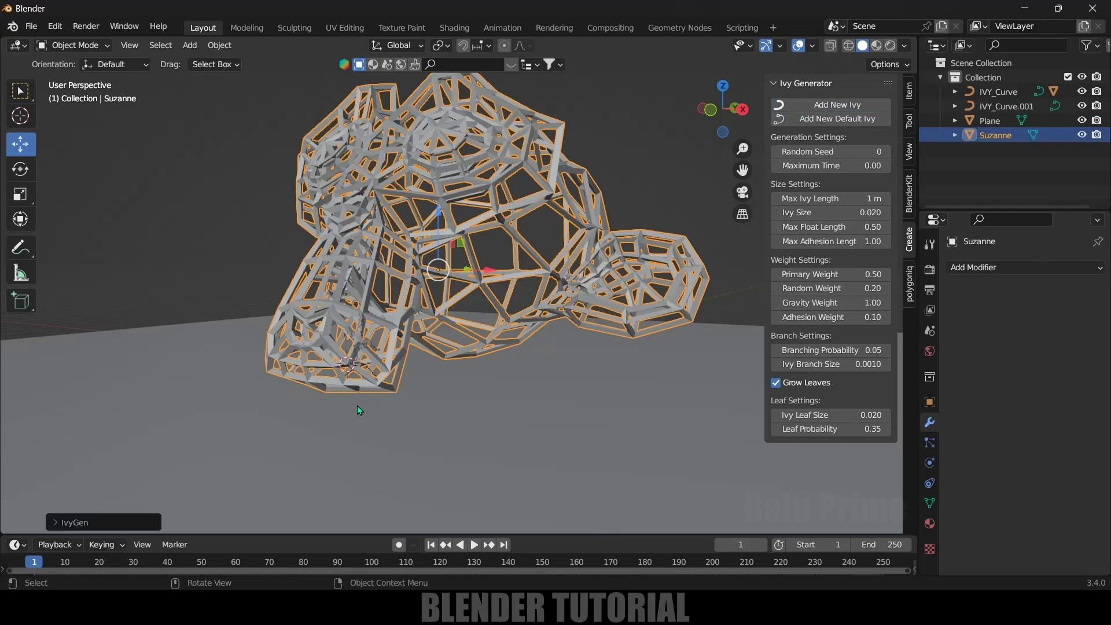
scroll(358, 391, up, 3)
scroll(281, 409, up, 4)
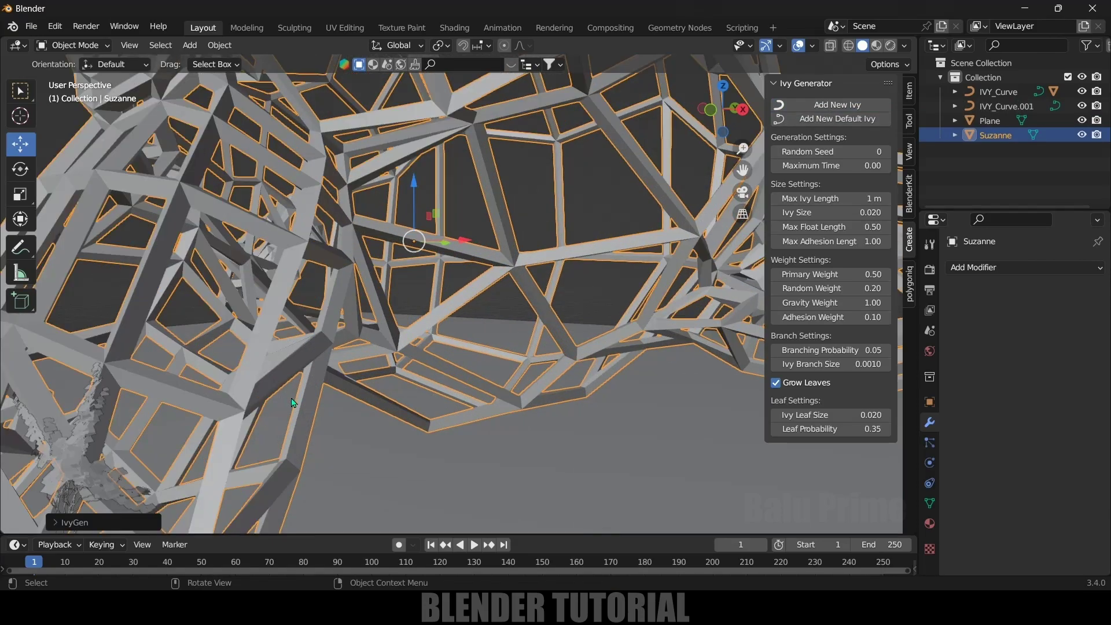
scroll(262, 415, down, 3)
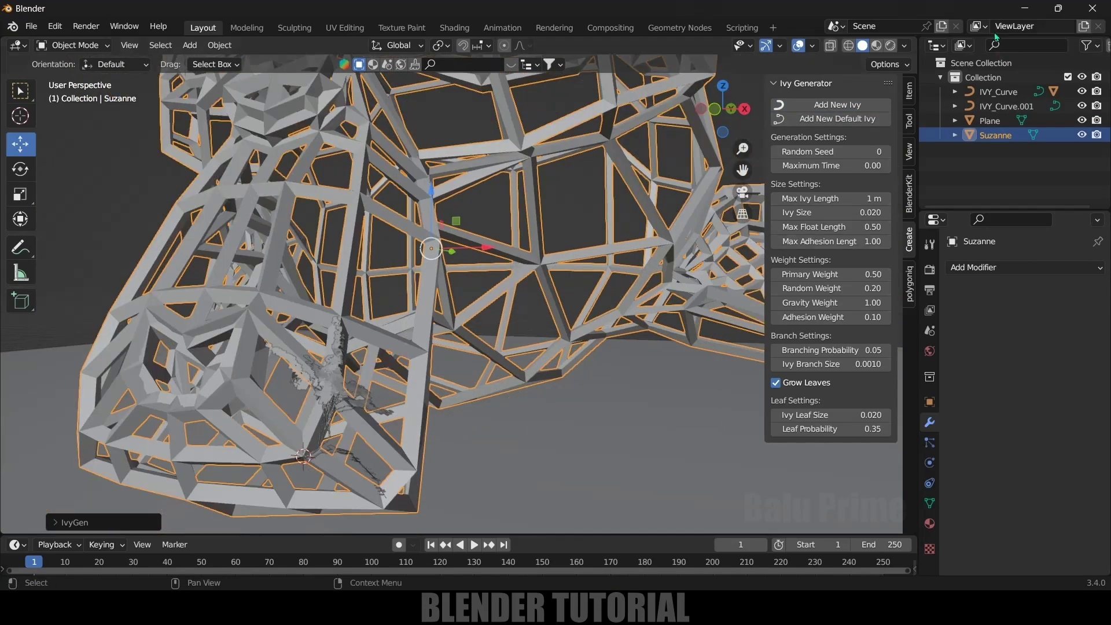
Step: Turn on Cavity in the solid viewport shading options
click(905, 45)
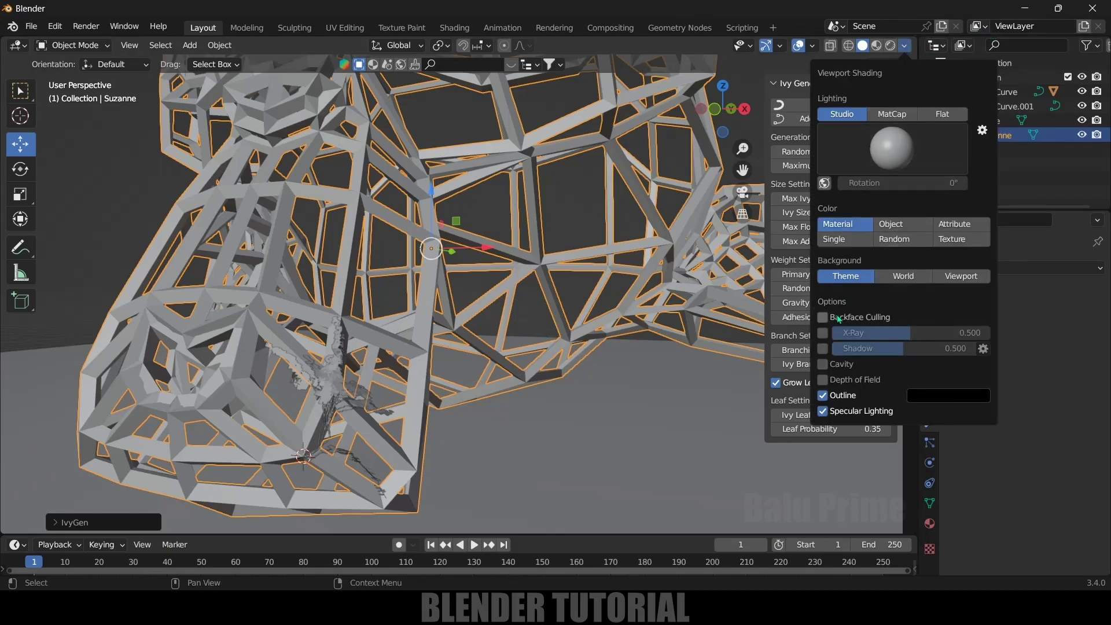
click(823, 364)
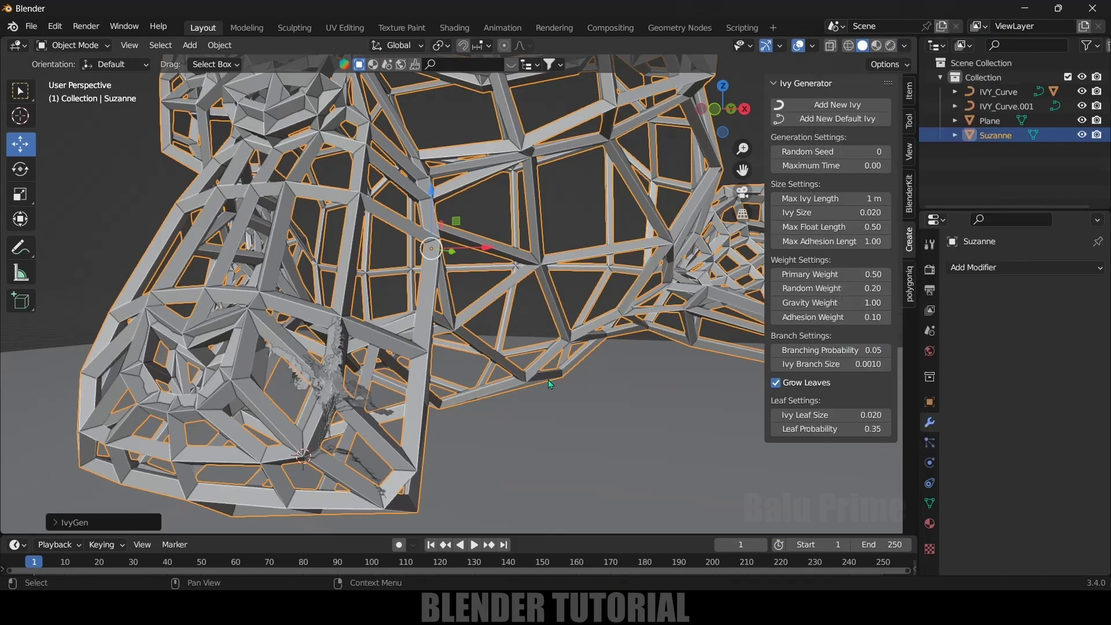
Step: Try an Ivy Size of 0.080 and update the chin ivy
click(57, 523)
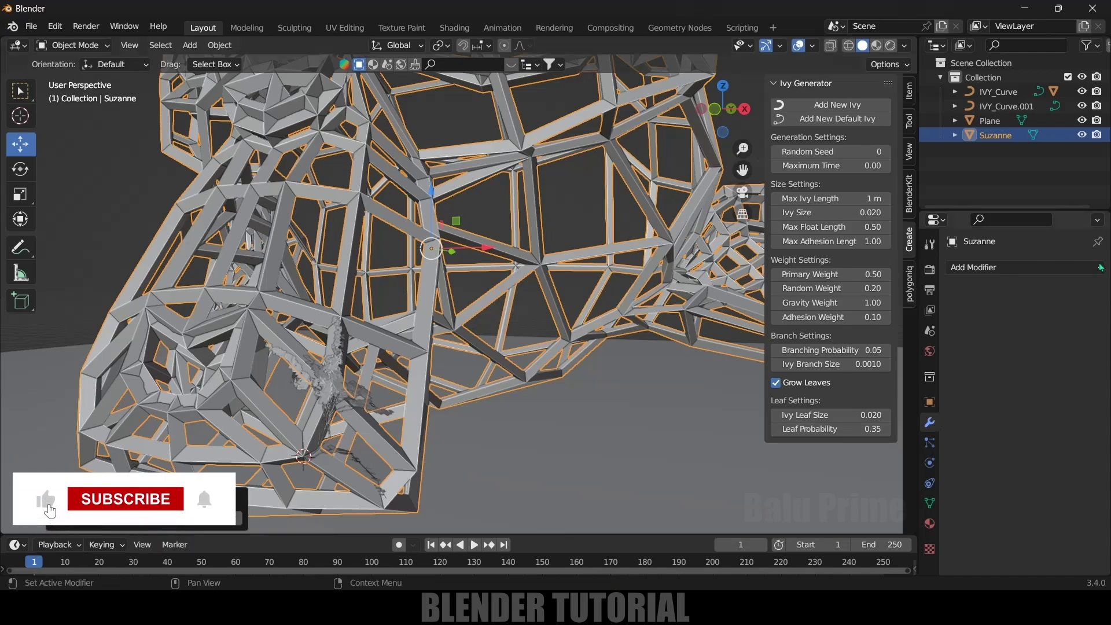
click(885, 213)
click(886, 212)
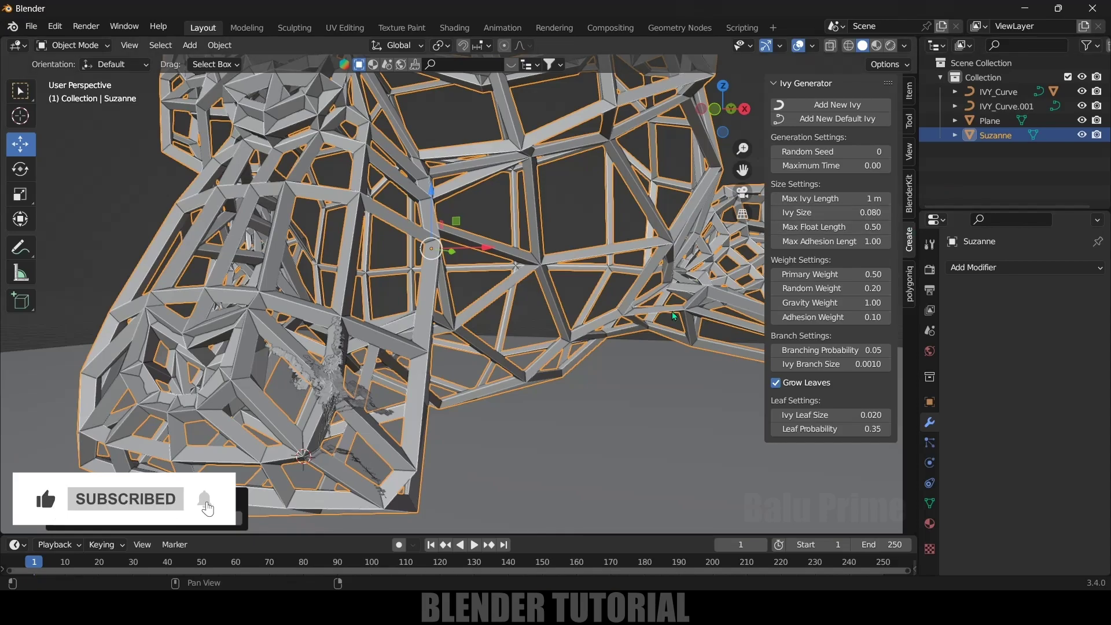
click(131, 518)
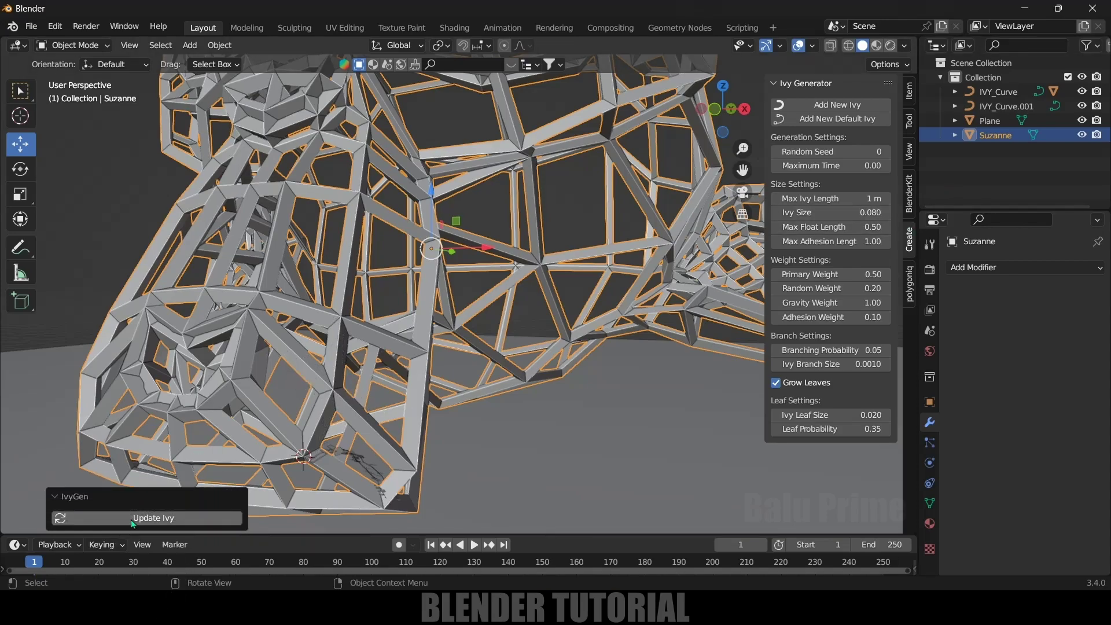
middle_drag(425, 461, 350, 397)
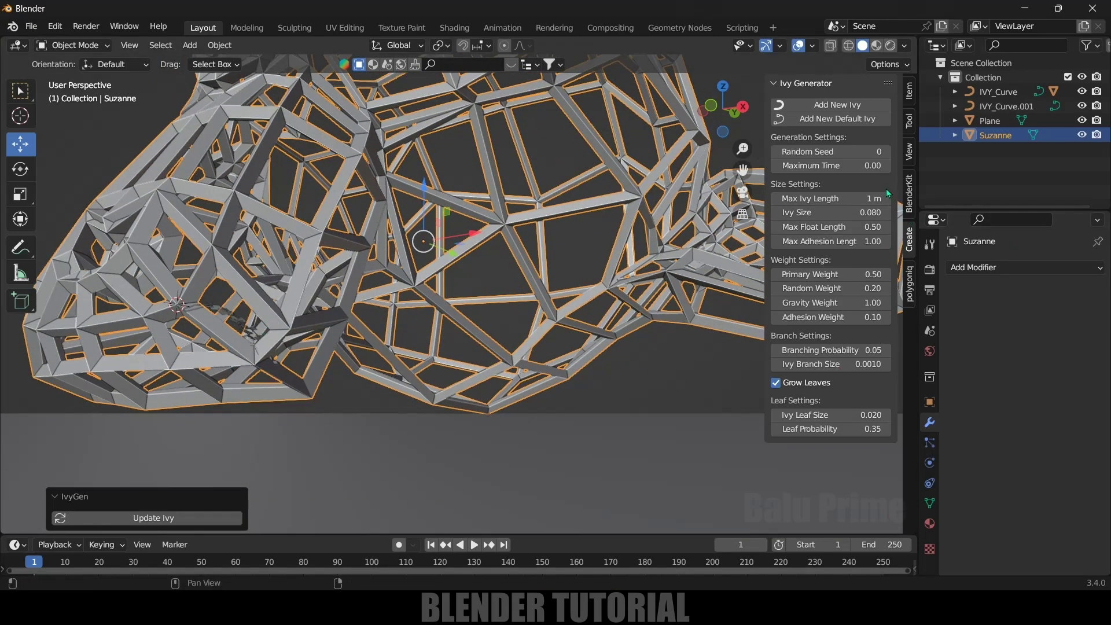
Step: Set Ivy Size to 0.020 and Max Ivy Length to 5 m, and update the ivy
click(775, 214)
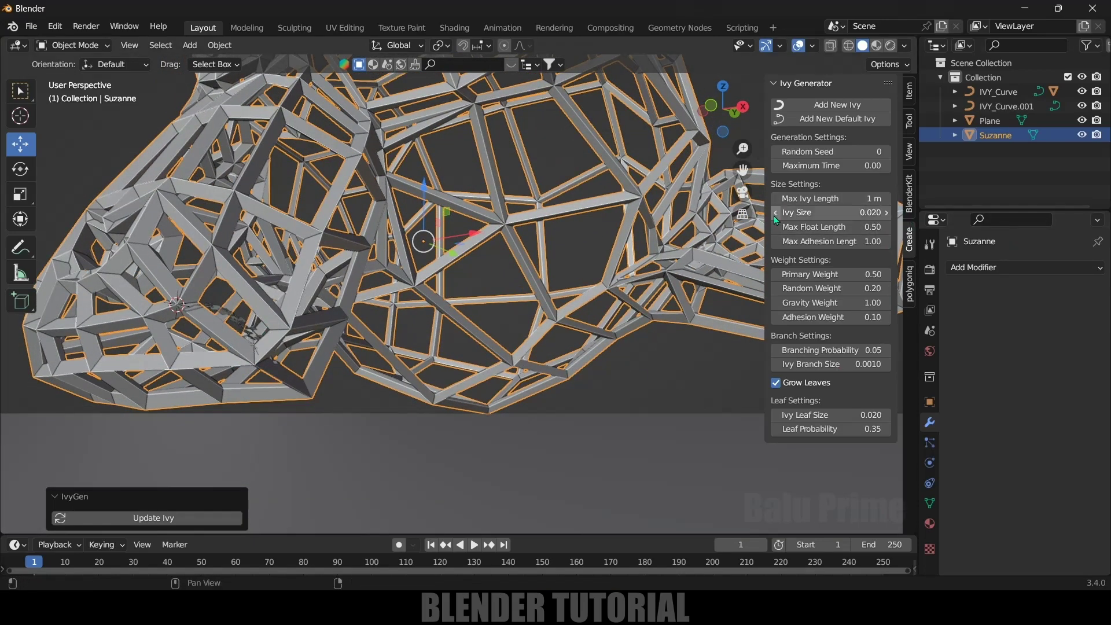
click(886, 200)
click(864, 198)
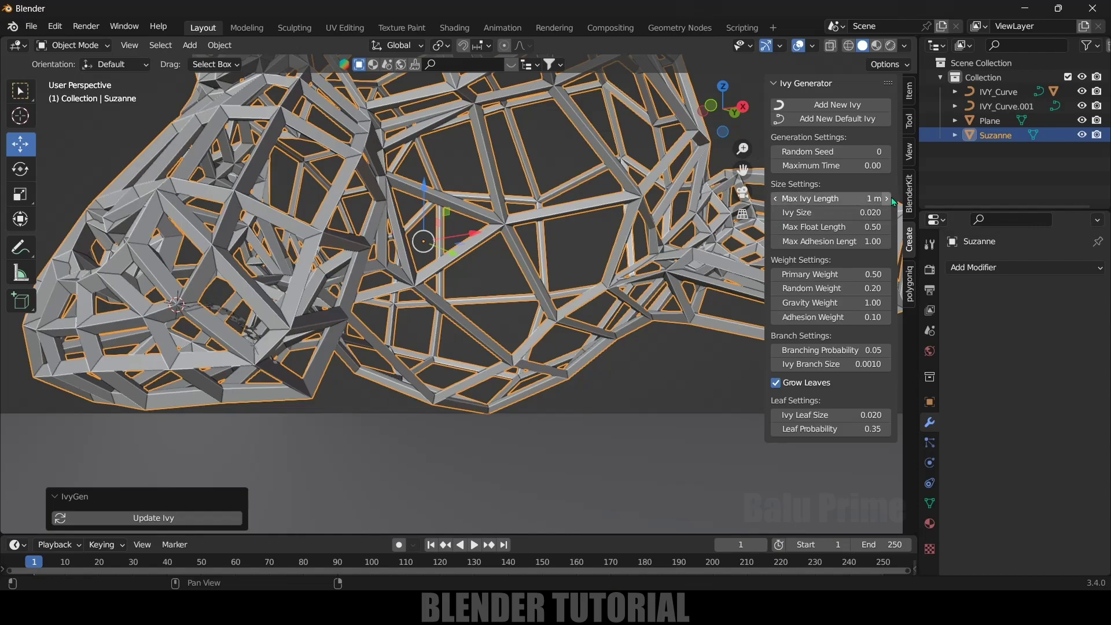
text(5)
key(Return)
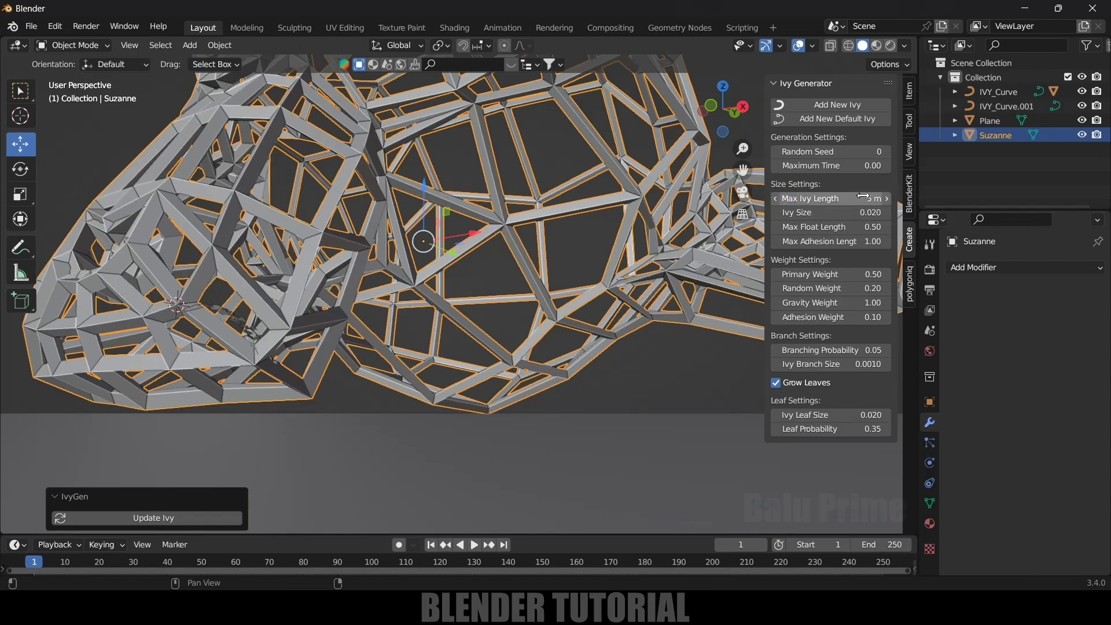
click(86, 517)
middle_drag(213, 481, 366, 266)
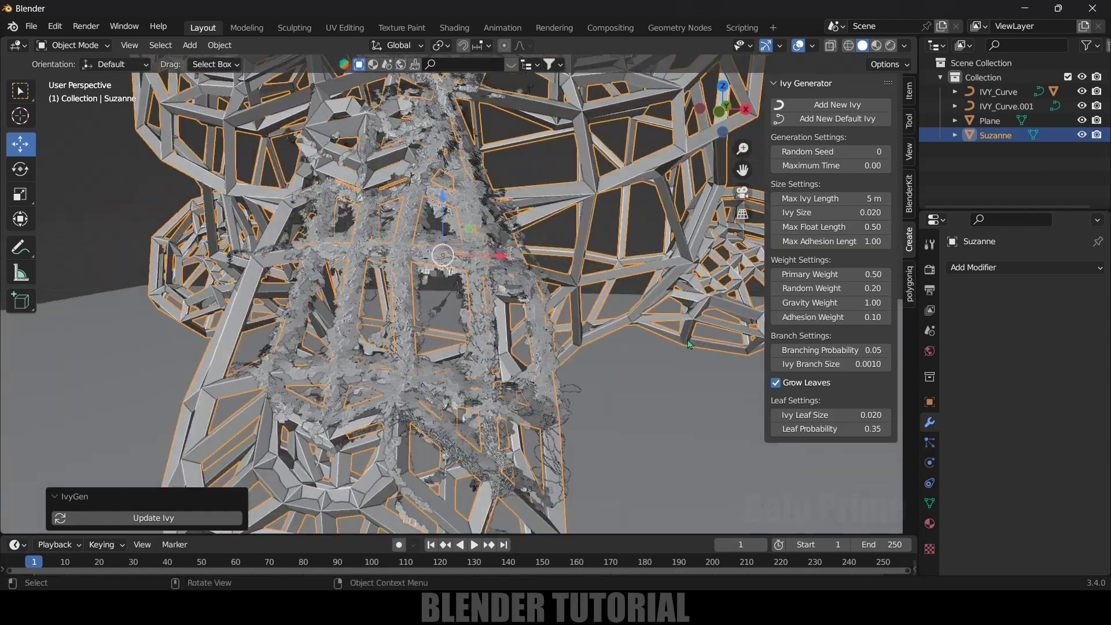
Step: Disable leaf growth and update the ivy so only its branches are generated
click(777, 383)
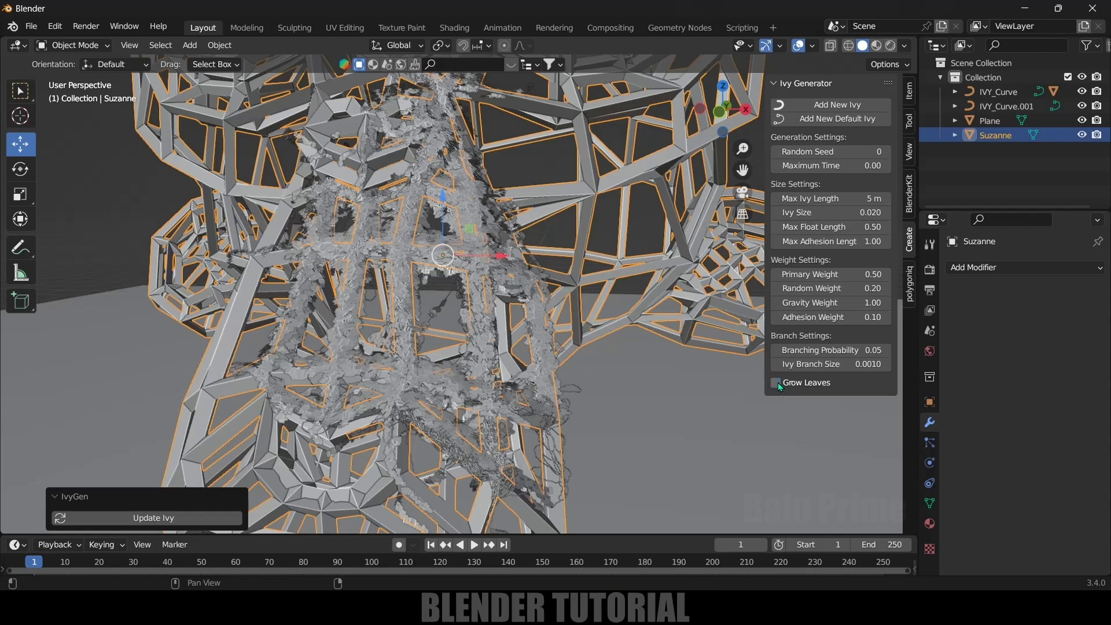
middle_drag(377, 327, 550, 335)
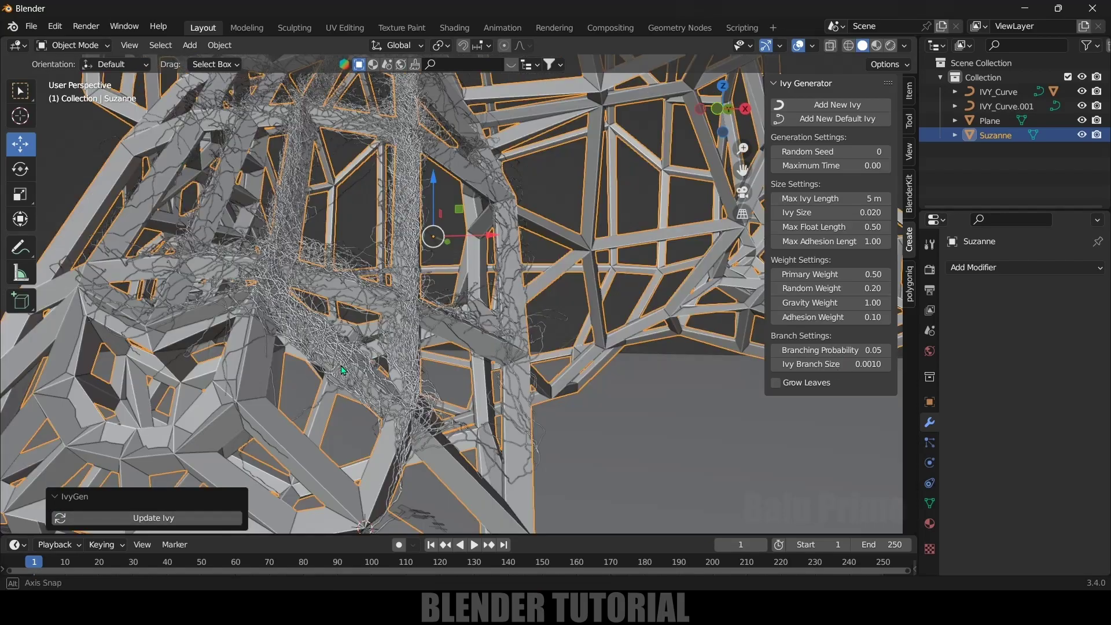
middle_drag(313, 272, 370, 279)
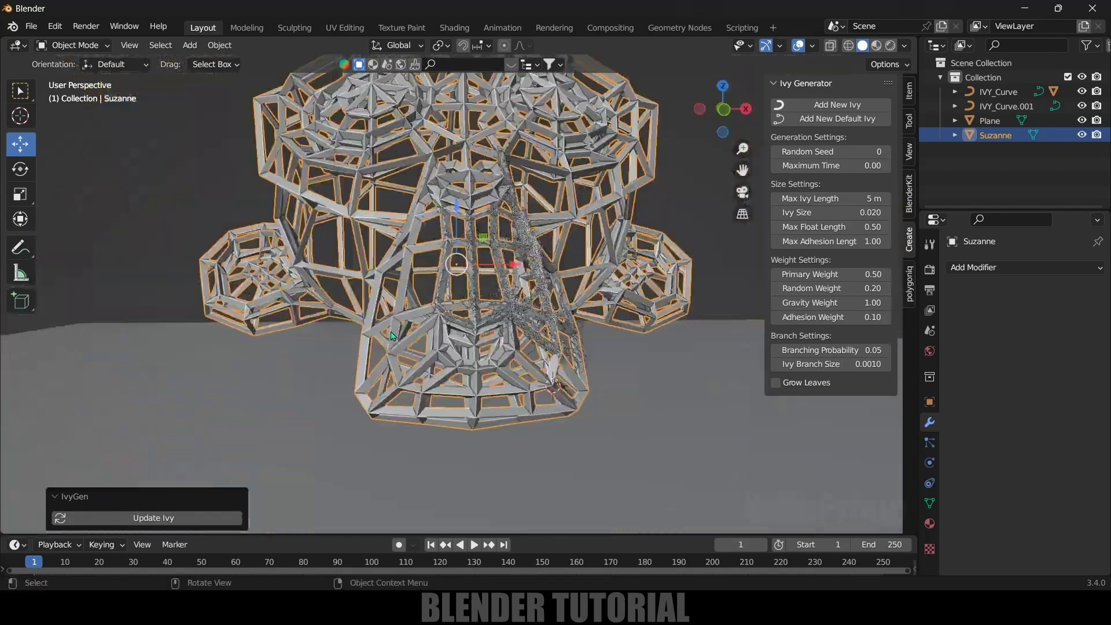
middle_drag(406, 272, 475, 275)
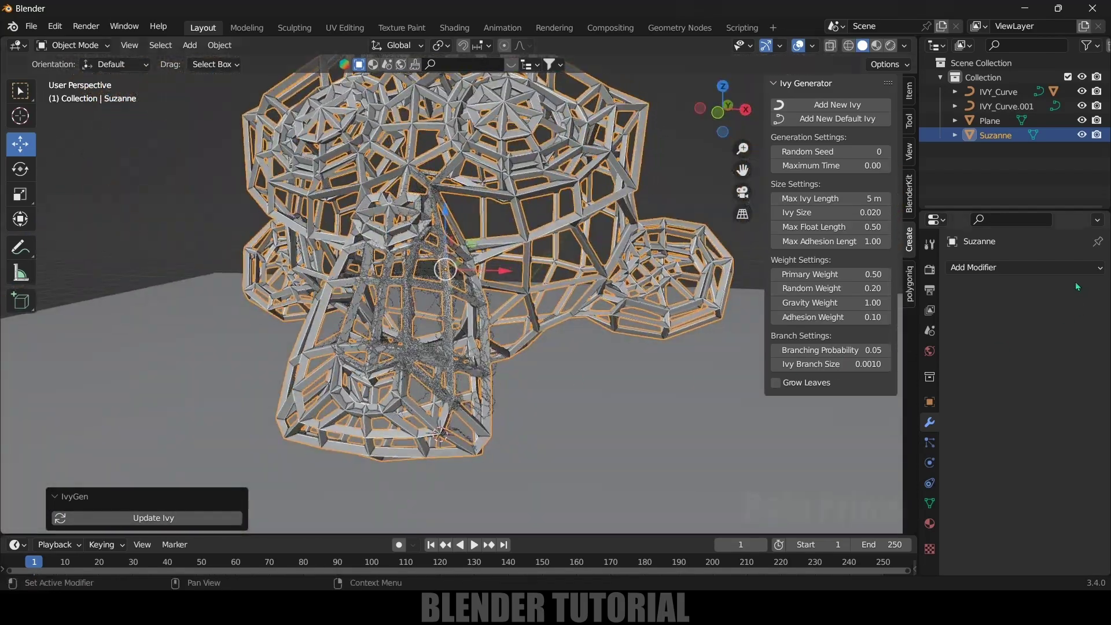
Step: Set the ivy's Primary Weight to 0.59 and update the ivy
click(891, 275)
click(891, 275)
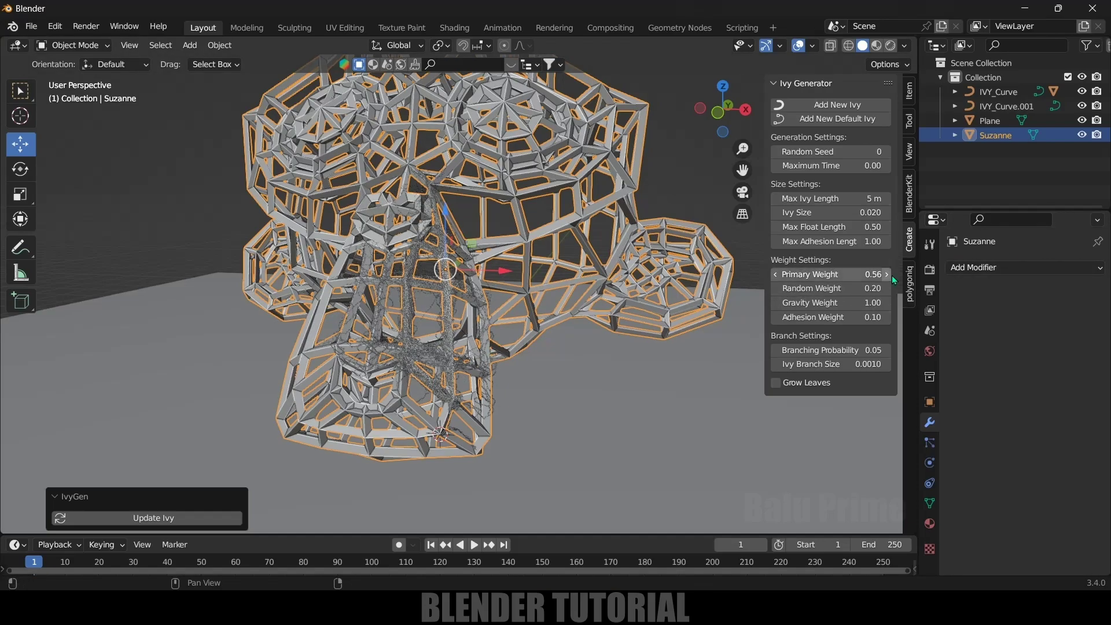
click(891, 275)
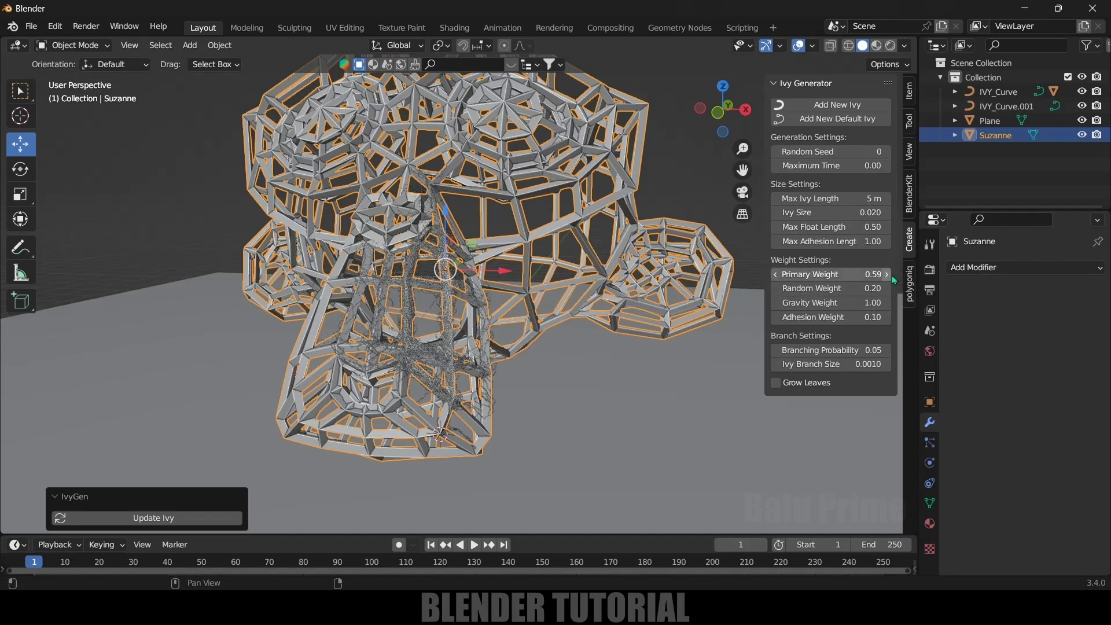
click(106, 518)
middle_drag(423, 348, 382, 325)
scroll(412, 317, up, 4)
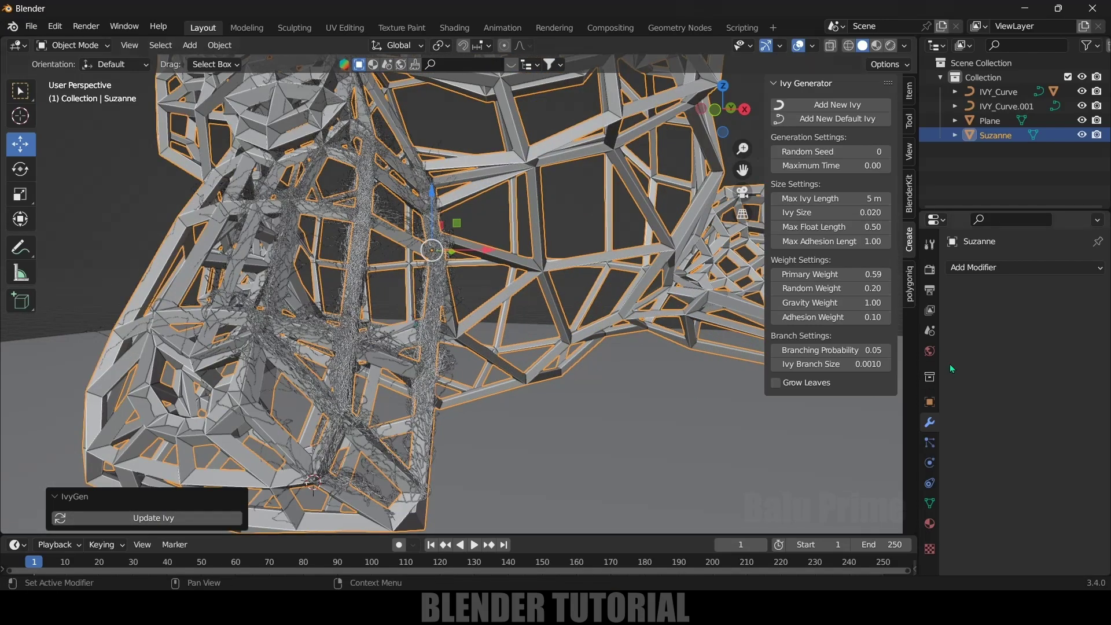
Step: Try an Ivy Branch Size of 0.0610 and update the ivy
drag(805, 369, 891, 366)
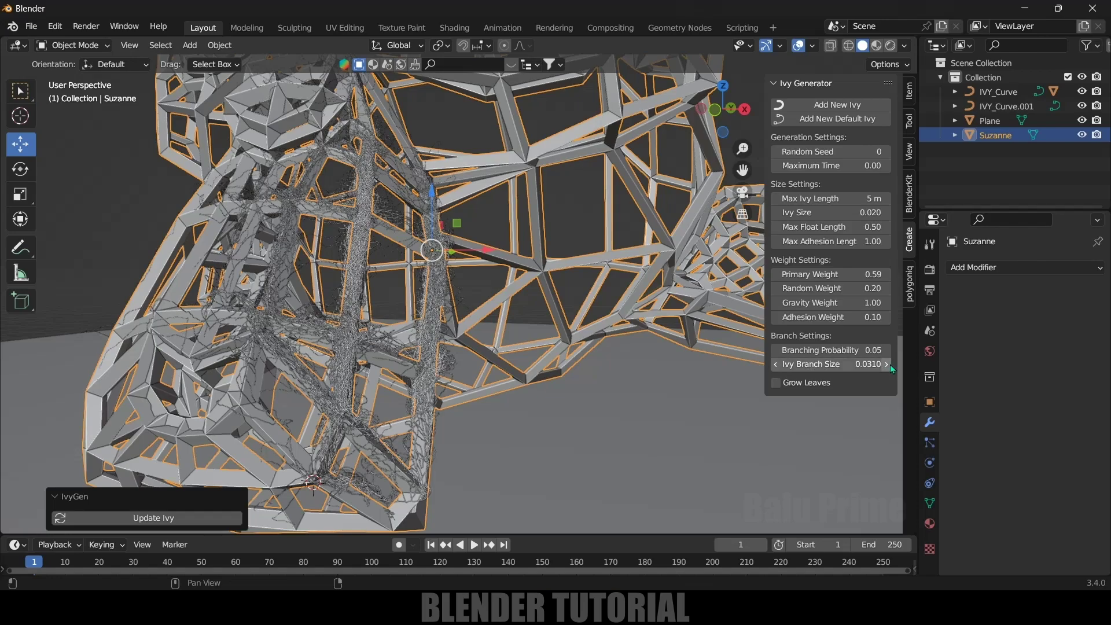
click(890, 365)
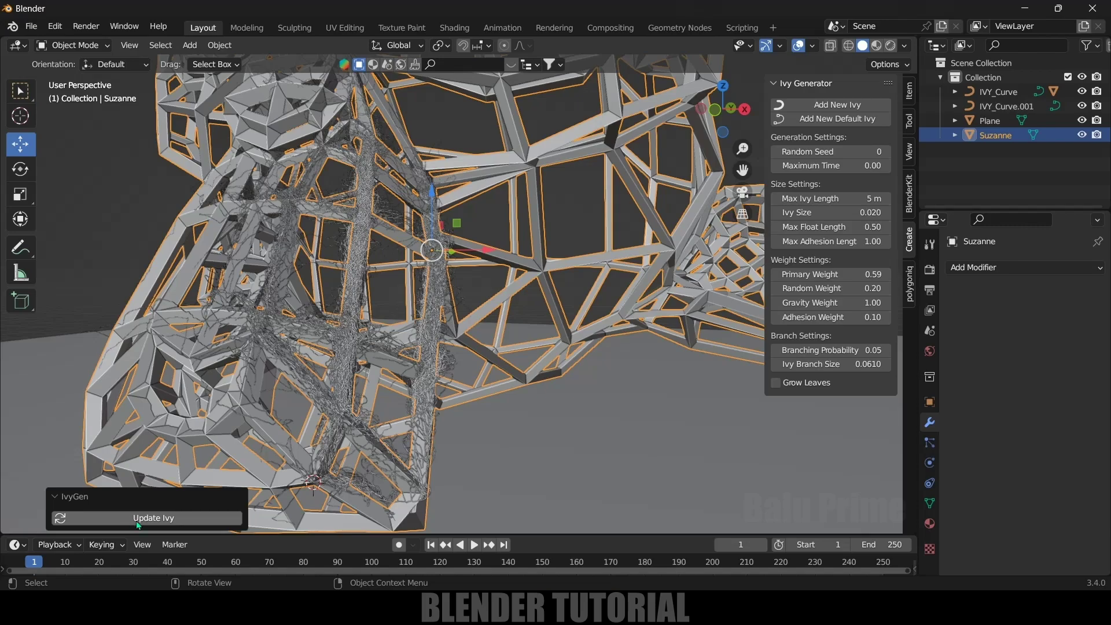
click(153, 518)
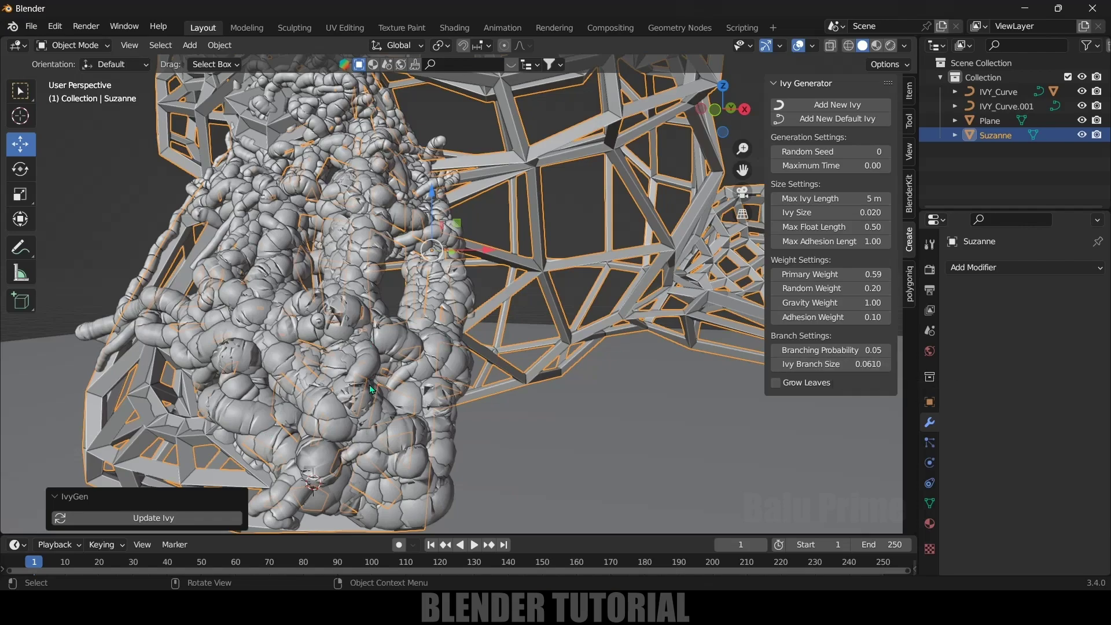
Step: Set Ivy Branch Size to 0.0020 and update the ivy
click(777, 365)
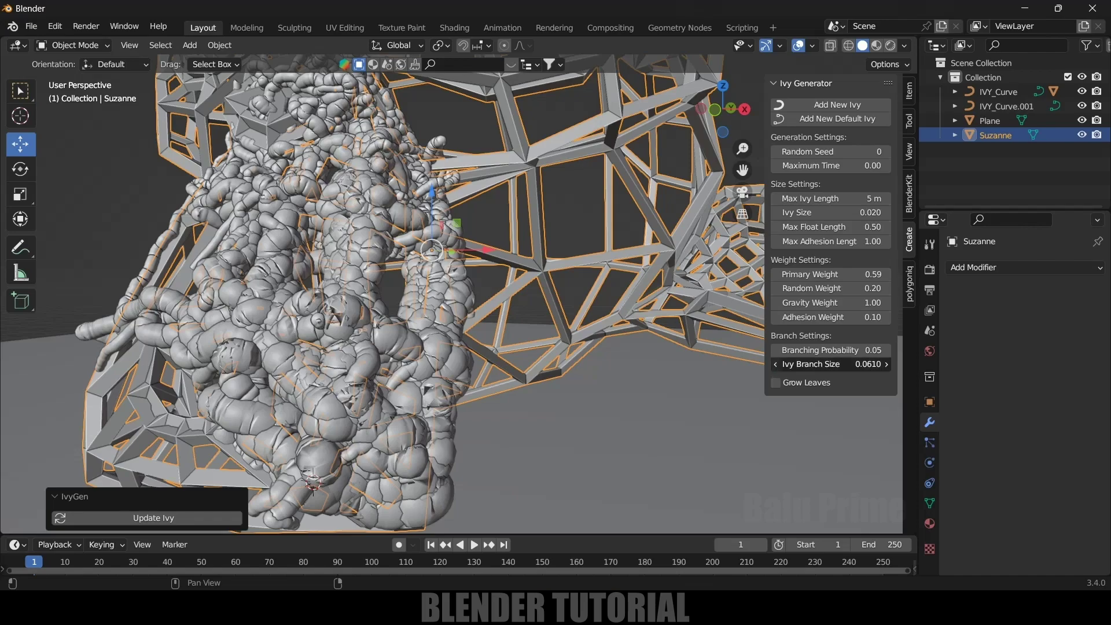
click(777, 365)
click(865, 364)
key(BackSpace)
text(.002)
key(Return)
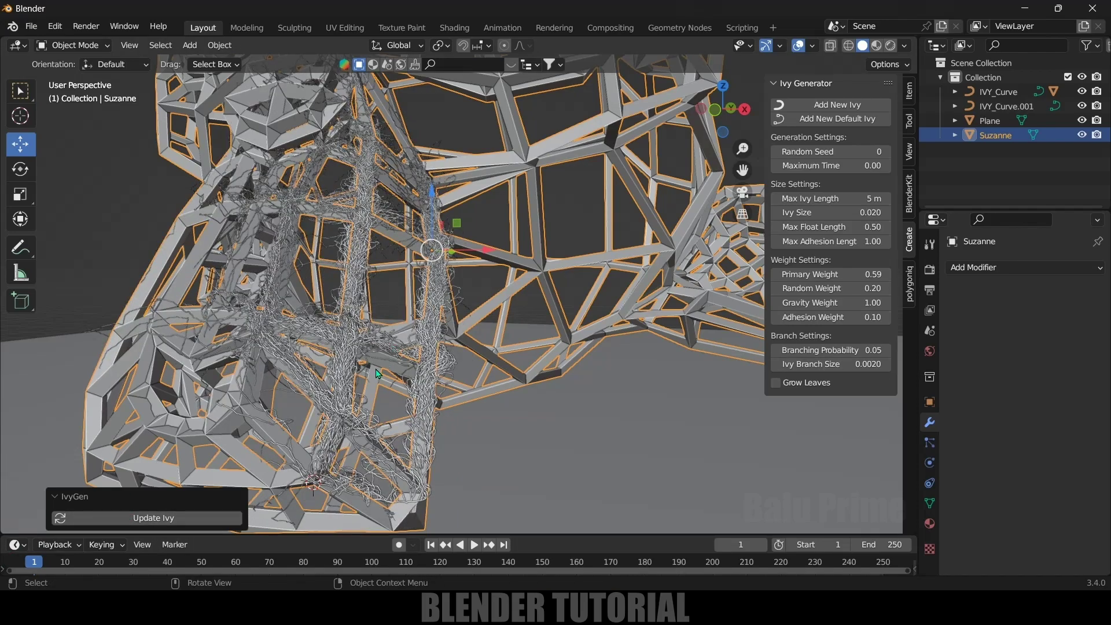
middle_drag(377, 369, 509, 287)
scroll(370, 390, down, 2)
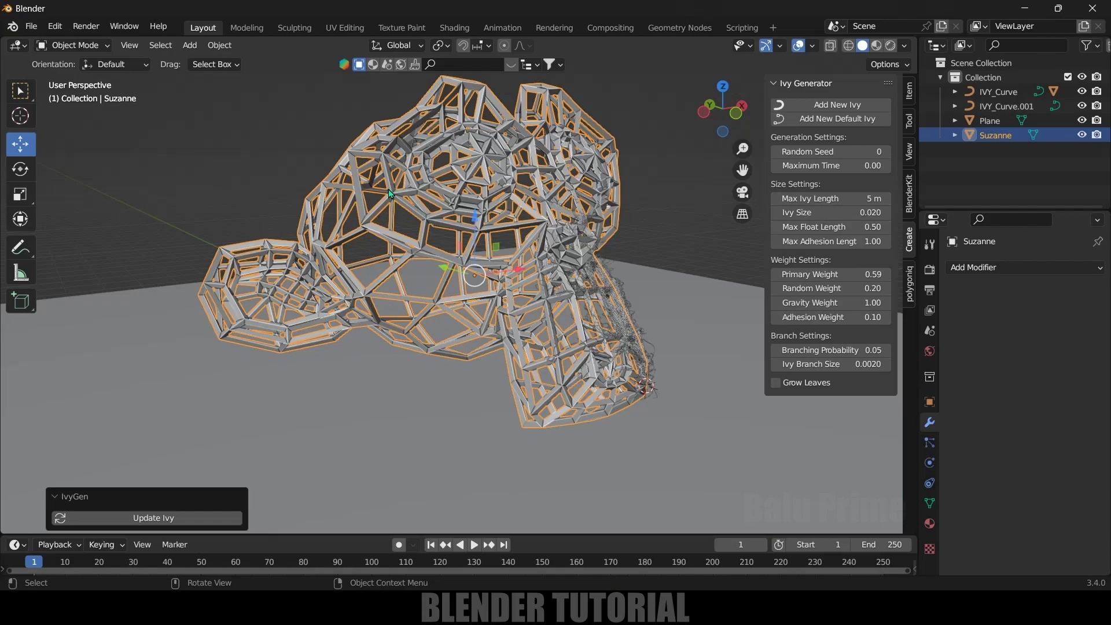
Step: Snap the 3D cursor to a vertex at the bottom of the monkey's ear and generate a new ivy there in Object Mode
key(Tab)
scroll(382, 261, up, 4)
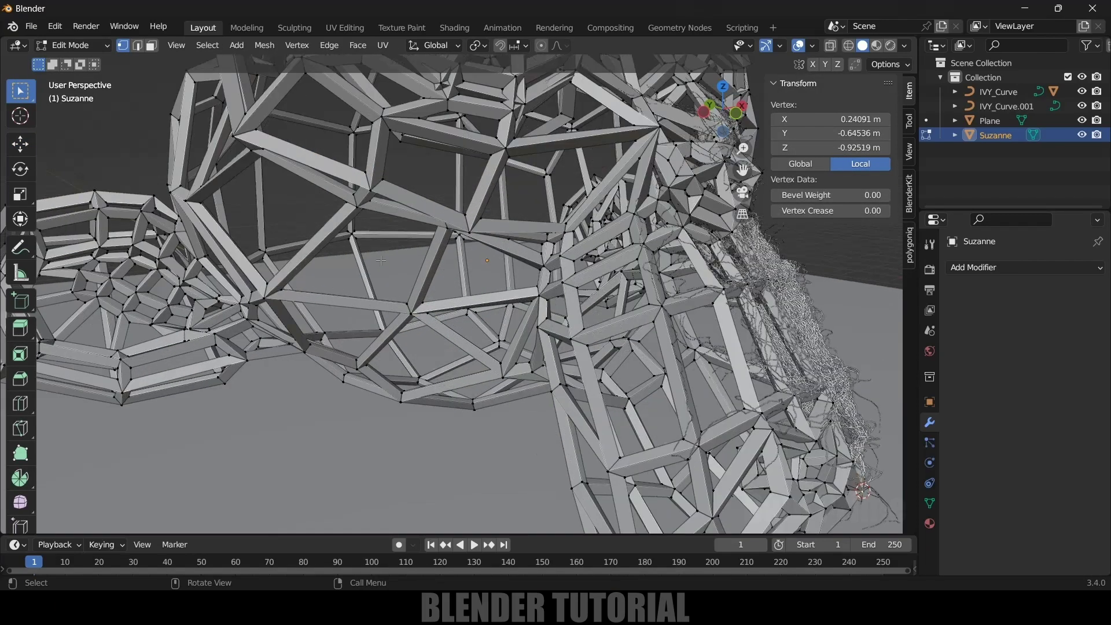
click(121, 389)
key(shift+s)
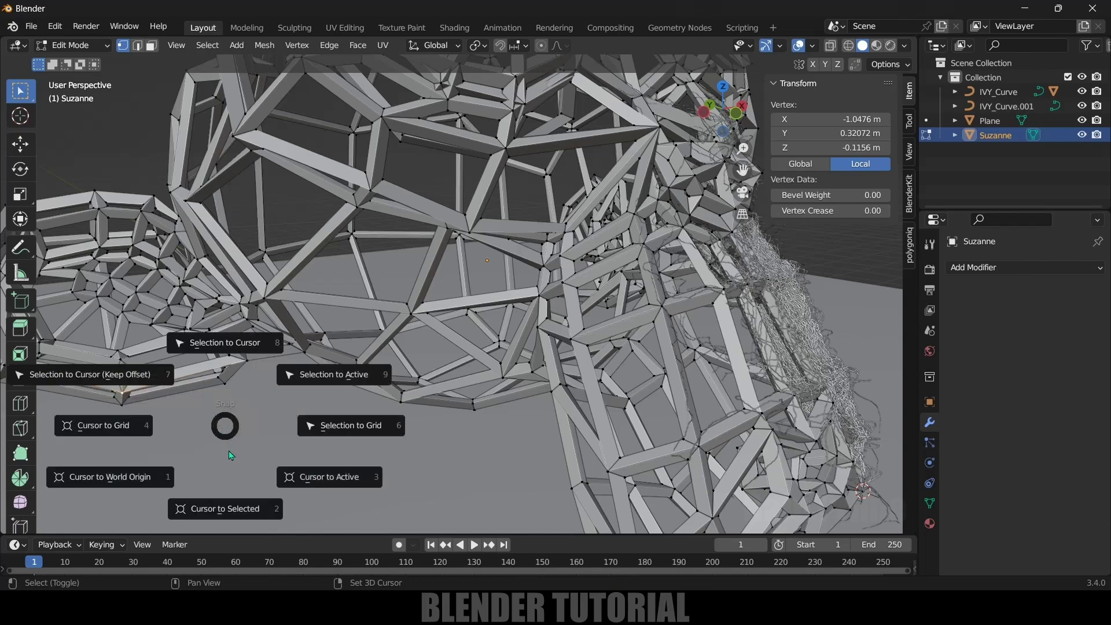
click(240, 508)
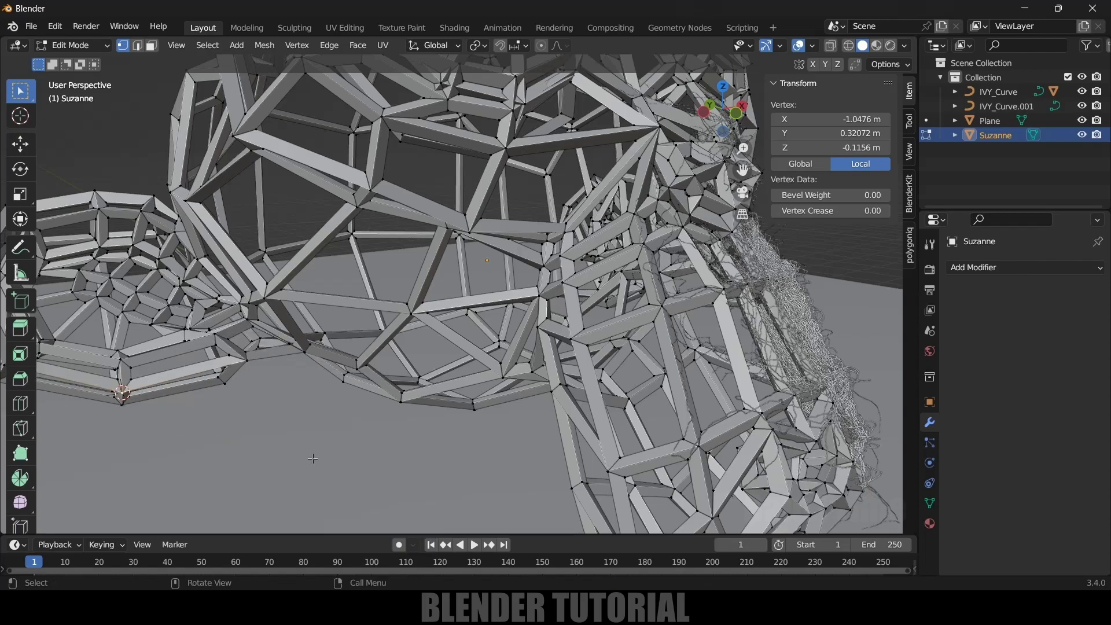
key(Tab)
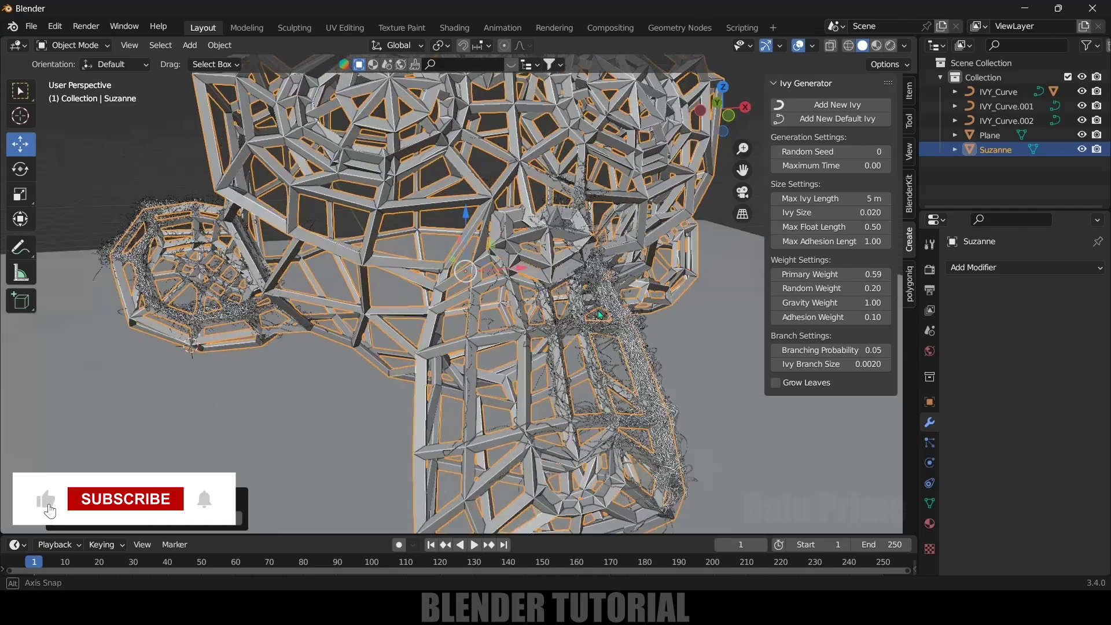
middle_drag(475, 348, 495, 364)
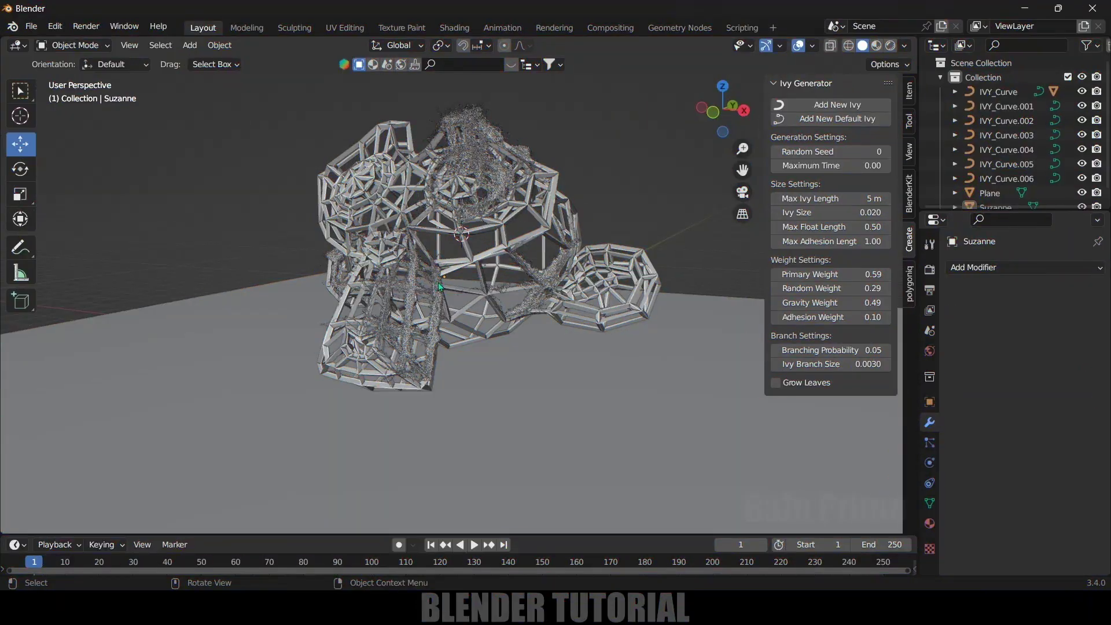
Step: Convert the ivy curve covering the monkey's eye (IVY_Curve.006) to a mesh
middle_drag(440, 286, 521, 306)
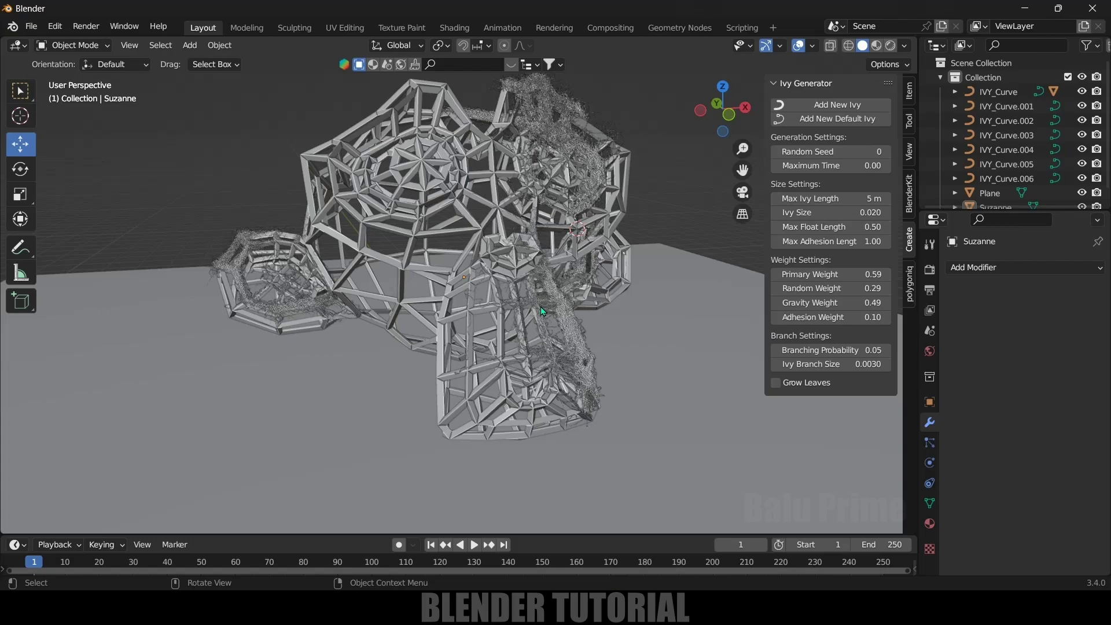
click(564, 157)
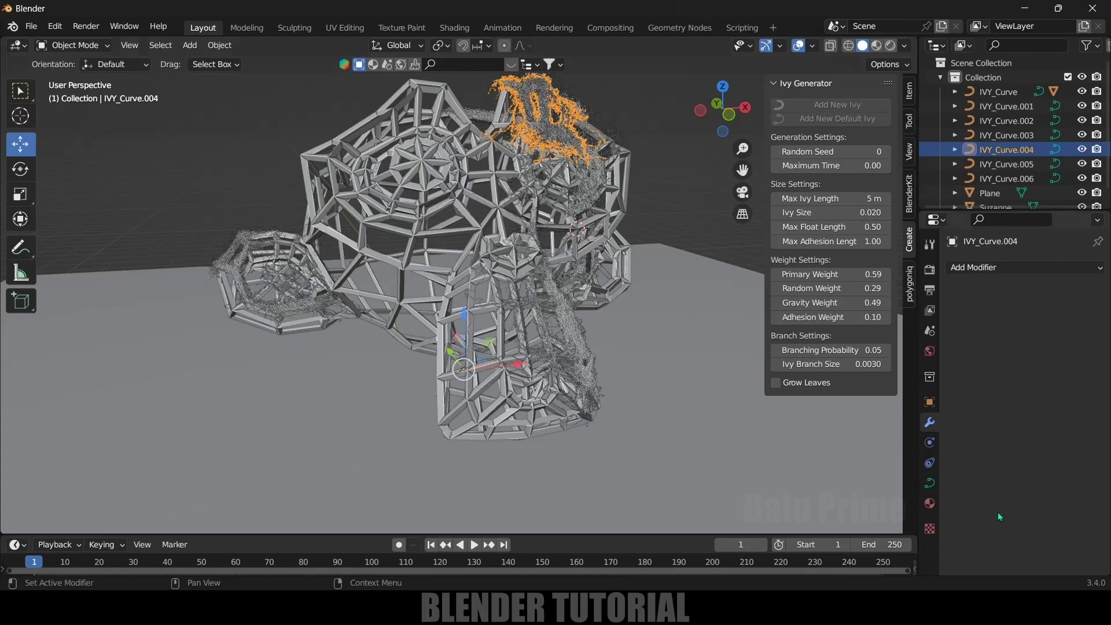
click(644, 168)
click(585, 183)
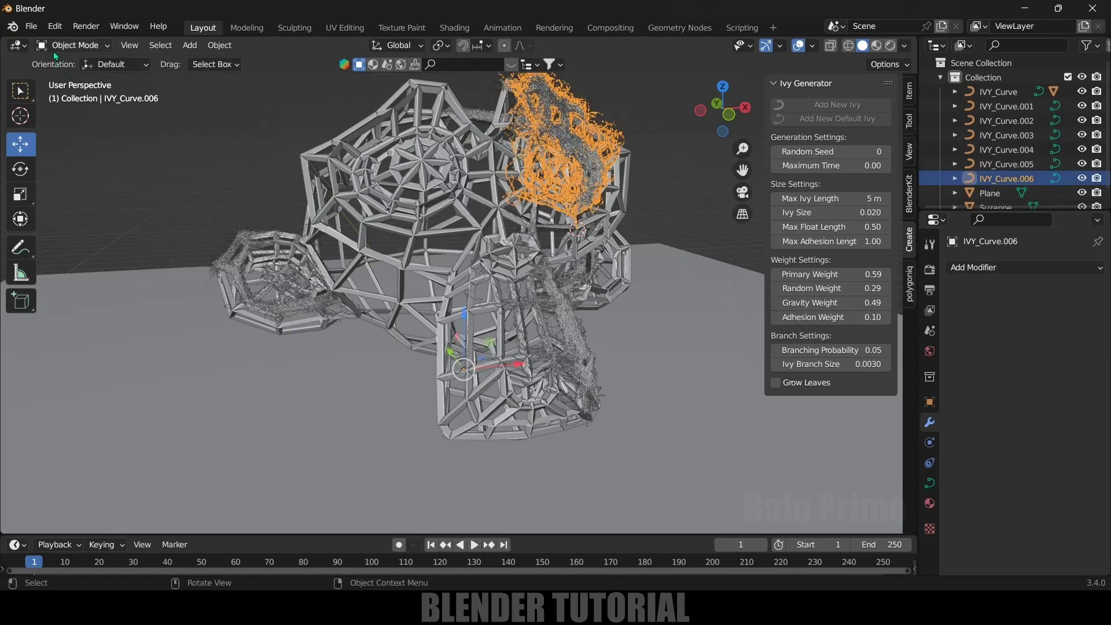
click(218, 47)
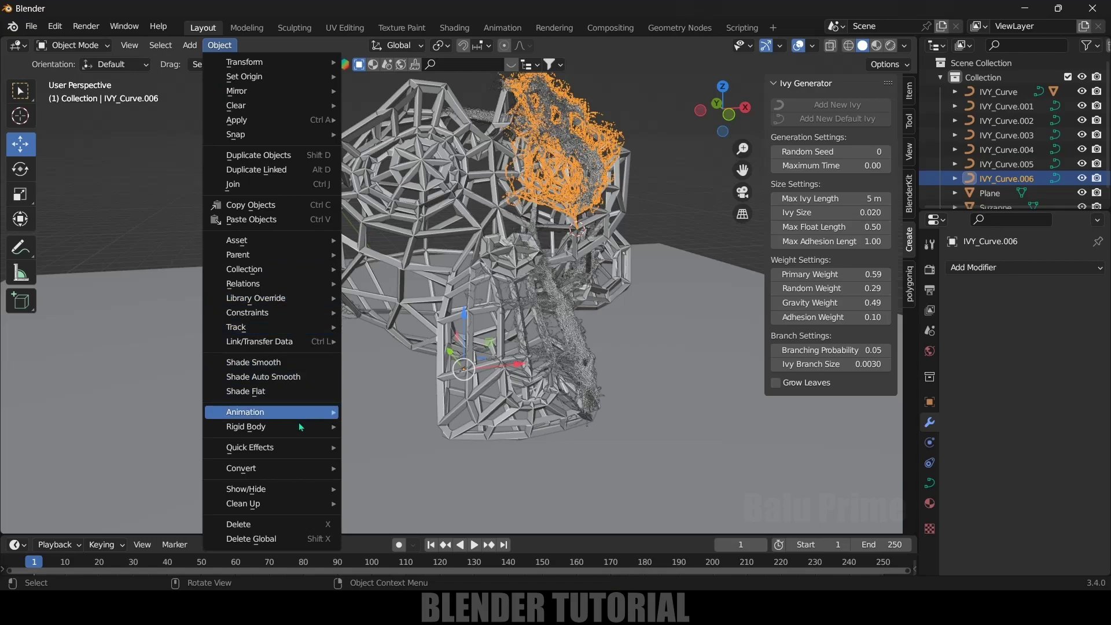
mouse_move(308, 470)
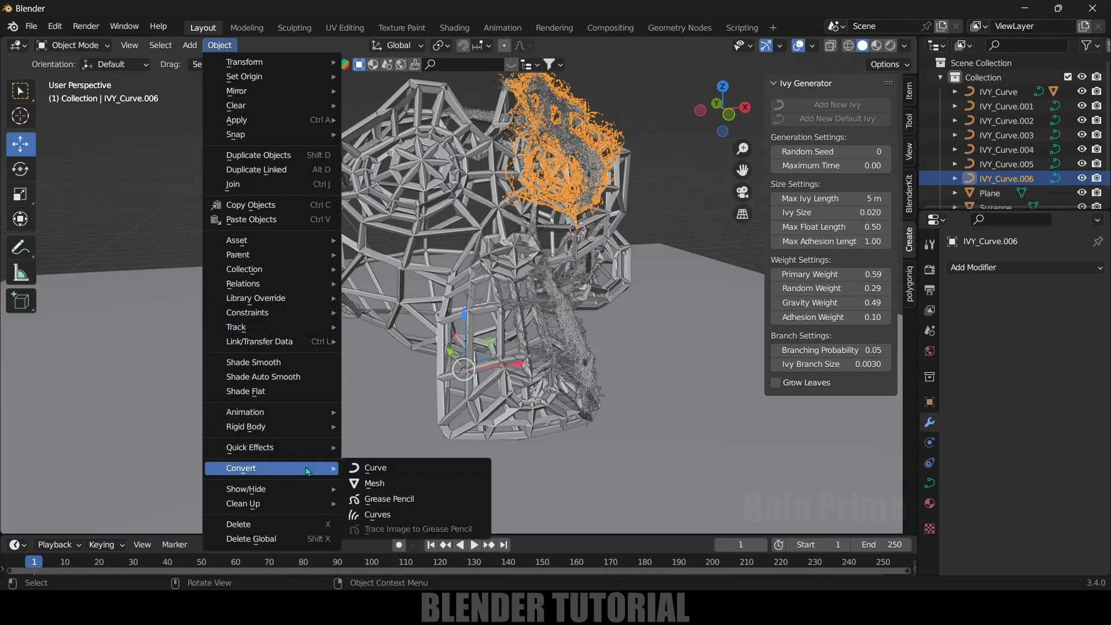
click(372, 485)
Step: Select the ivy mesh hanging over the monkey's muzzle and add a particle system to it
middle_drag(630, 387, 513, 354)
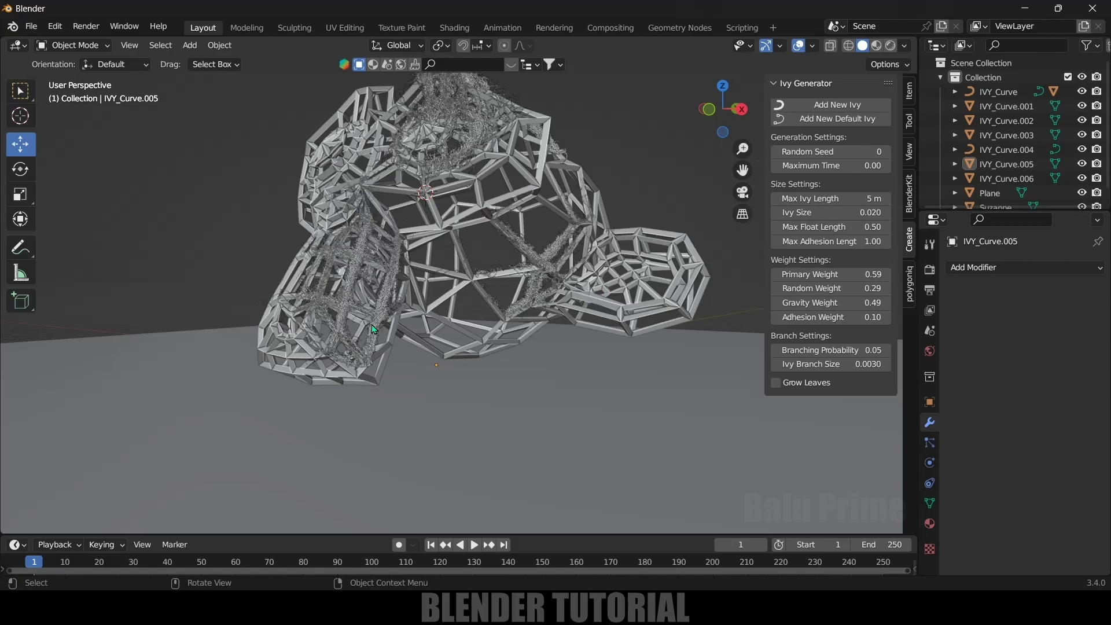
middle_drag(374, 329, 417, 264)
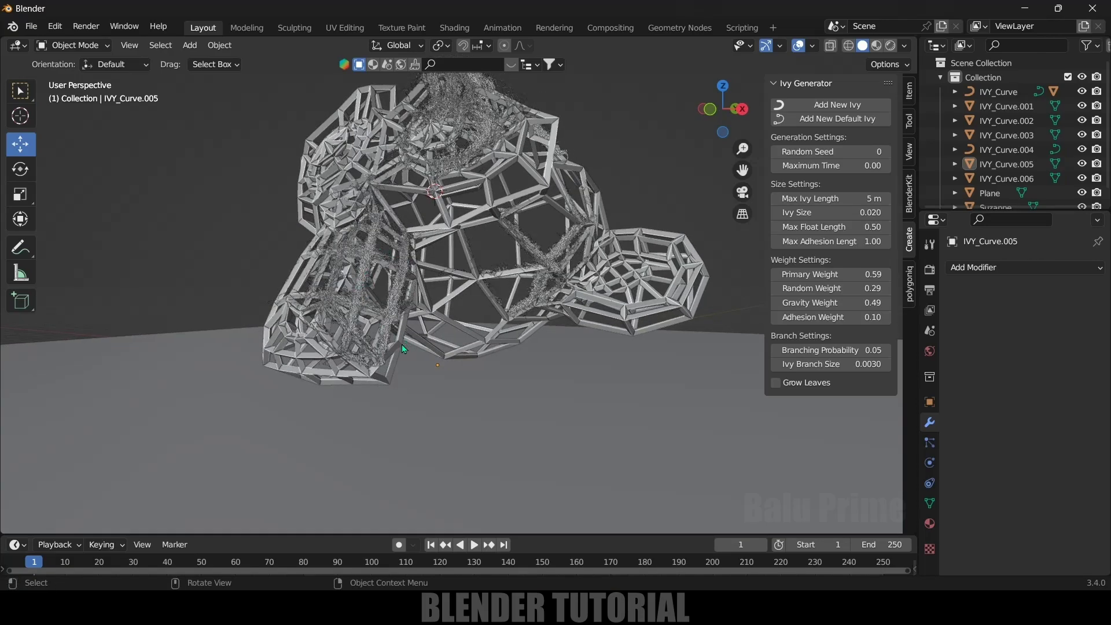
click(359, 301)
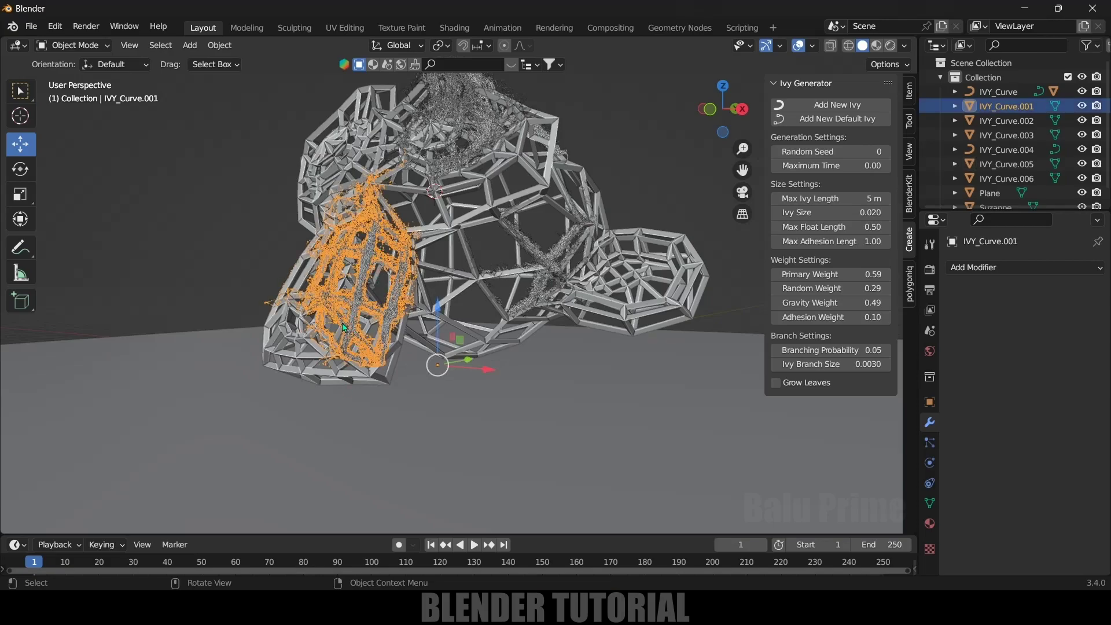
click(931, 445)
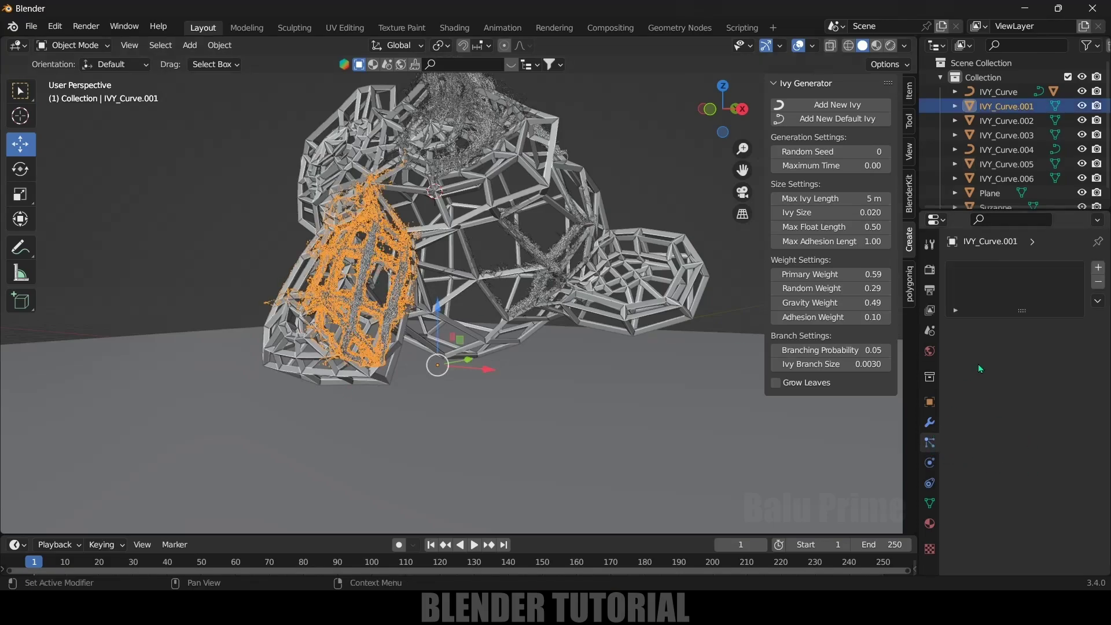
click(1100, 269)
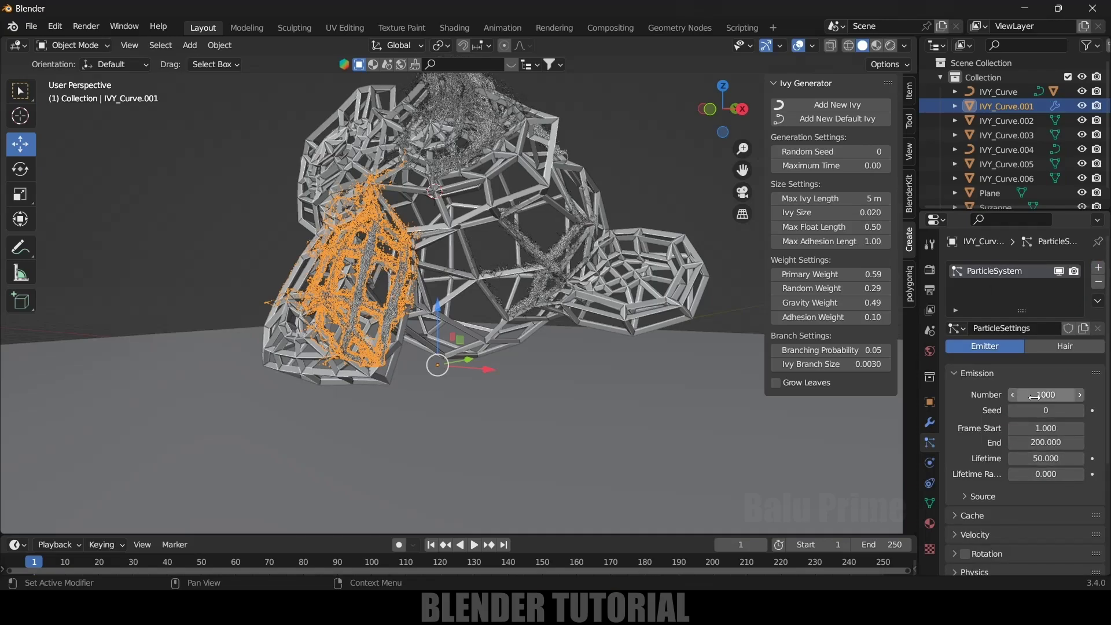
Step: Set the ivy's particle emission to 350 particles with frame start 0 and end 0
click(1051, 396)
text(350)
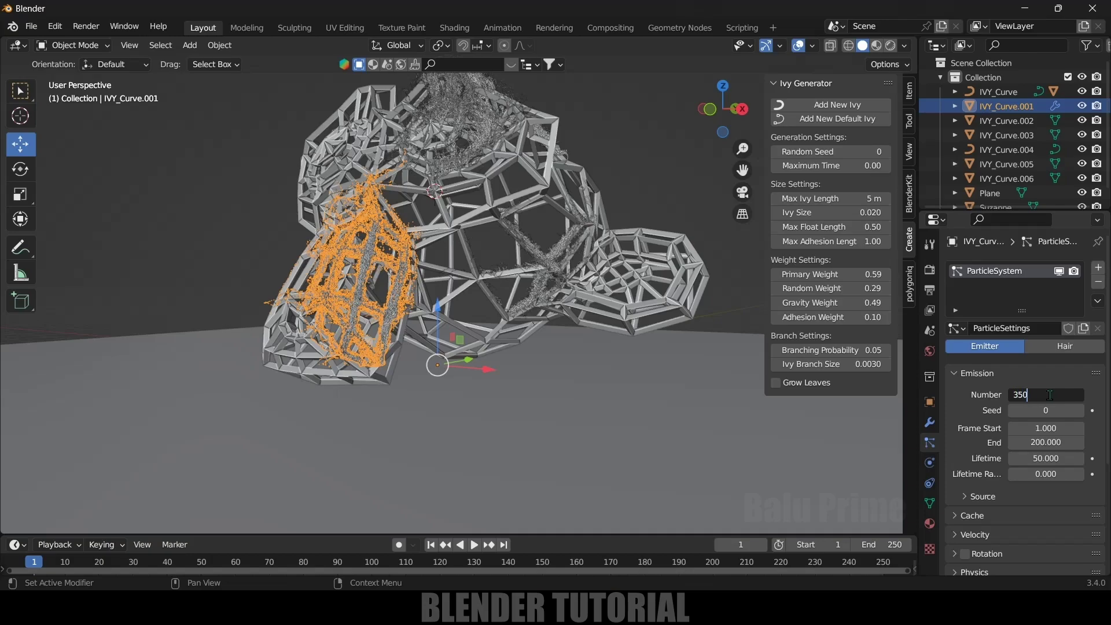
key(Return)
scroll(1052, 399, down, 2)
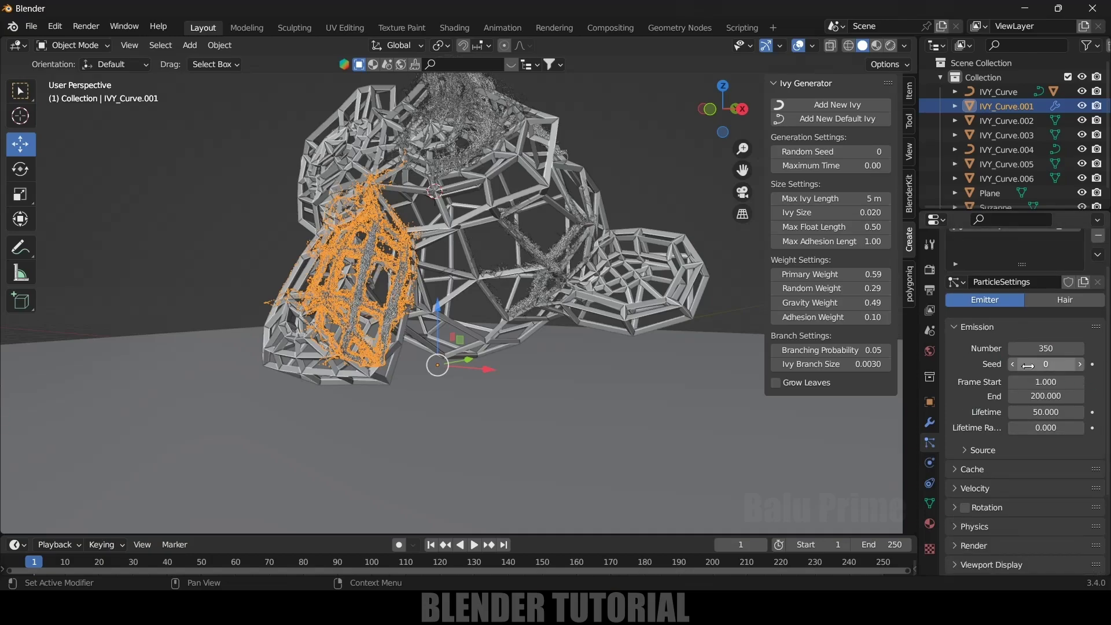
click(1013, 382)
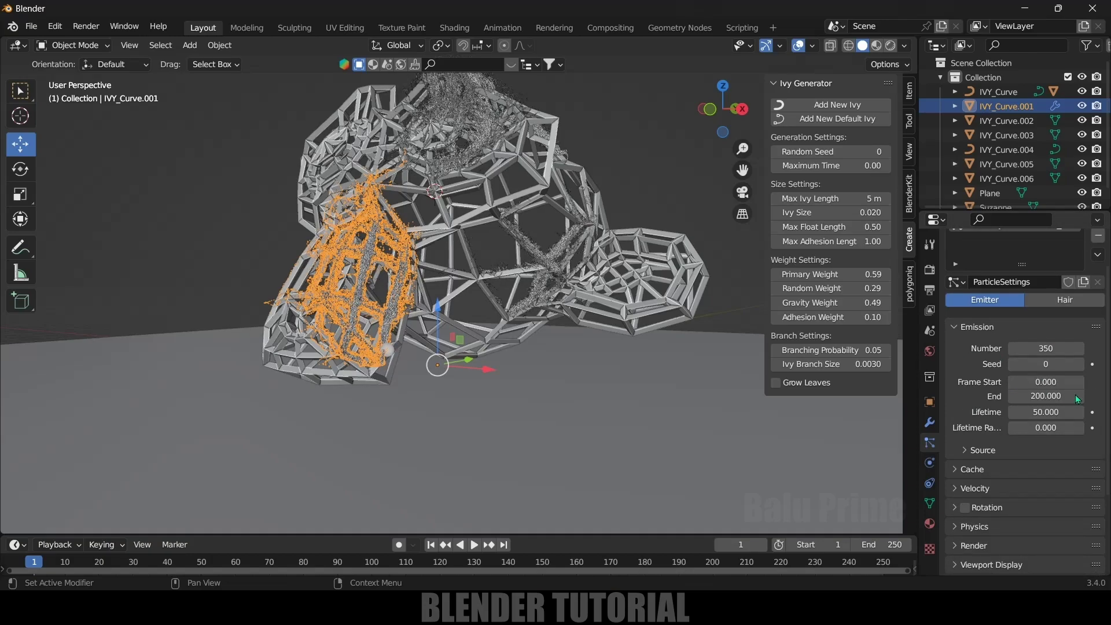
click(1060, 396)
text(0)
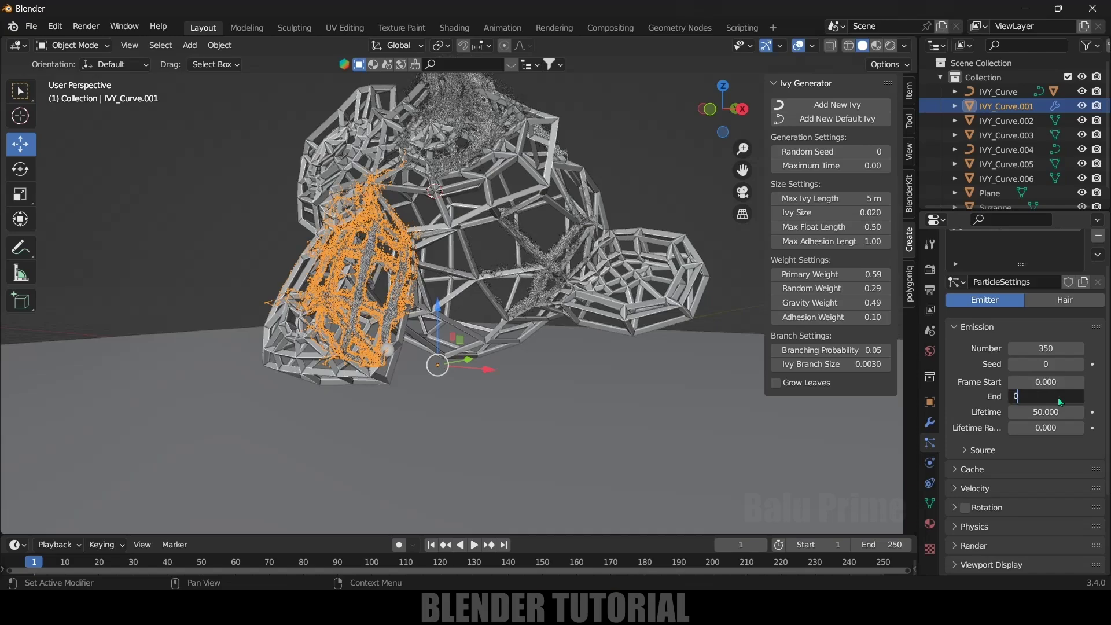
key(Return)
scroll(440, 281, up, 5)
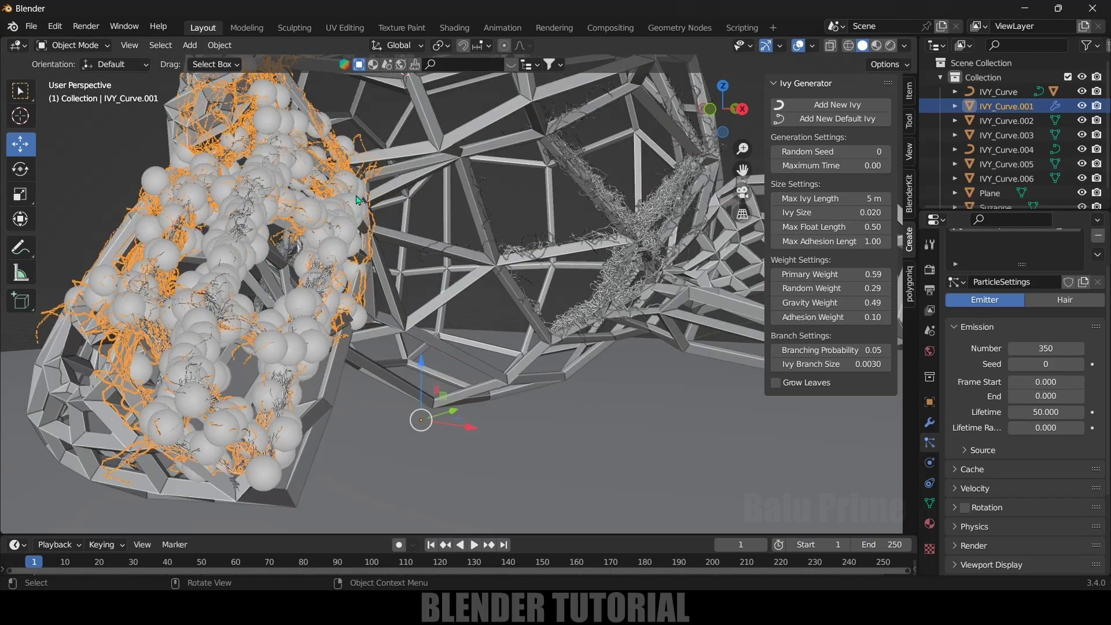
scroll(397, 238, down, 5)
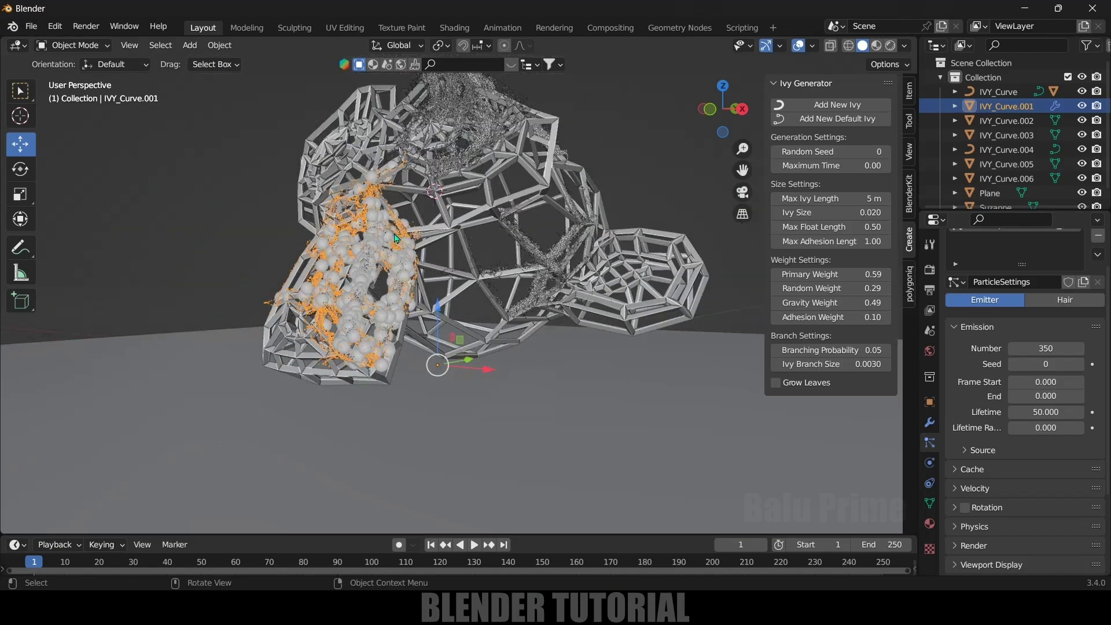
Step: Select the green leaf mesh of the imported Sketchfab model beyond the ground plane
scroll(302, 241, up, 2)
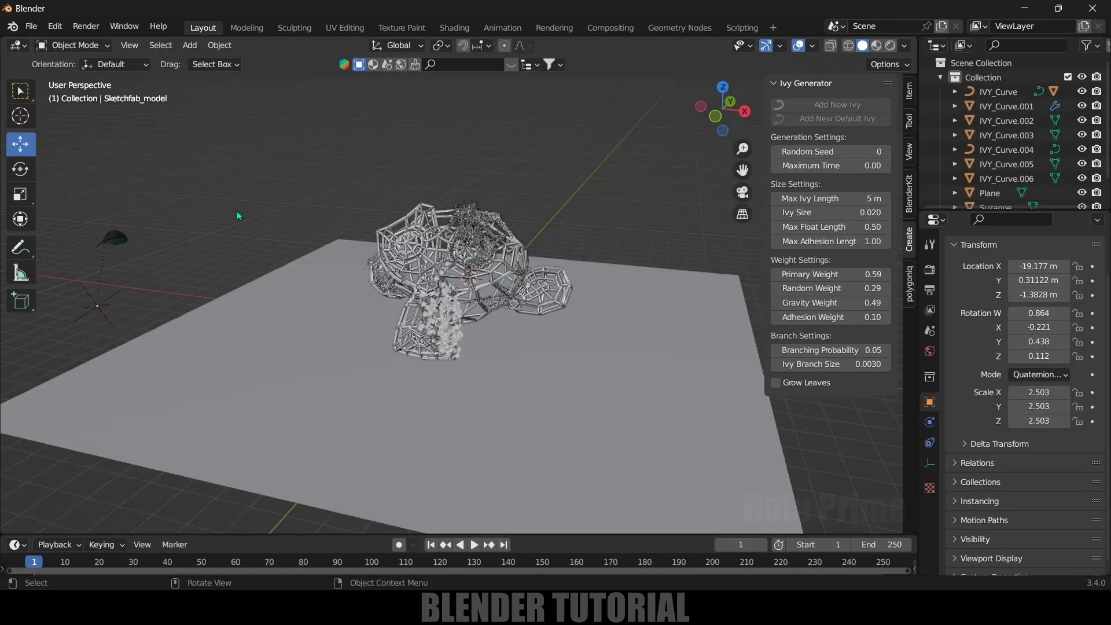
mouse_move(238, 211)
middle_down()
mouse_move(162, 213)
mouse_move(283, 290)
middle_up()
scroll(283, 289, up, 5)
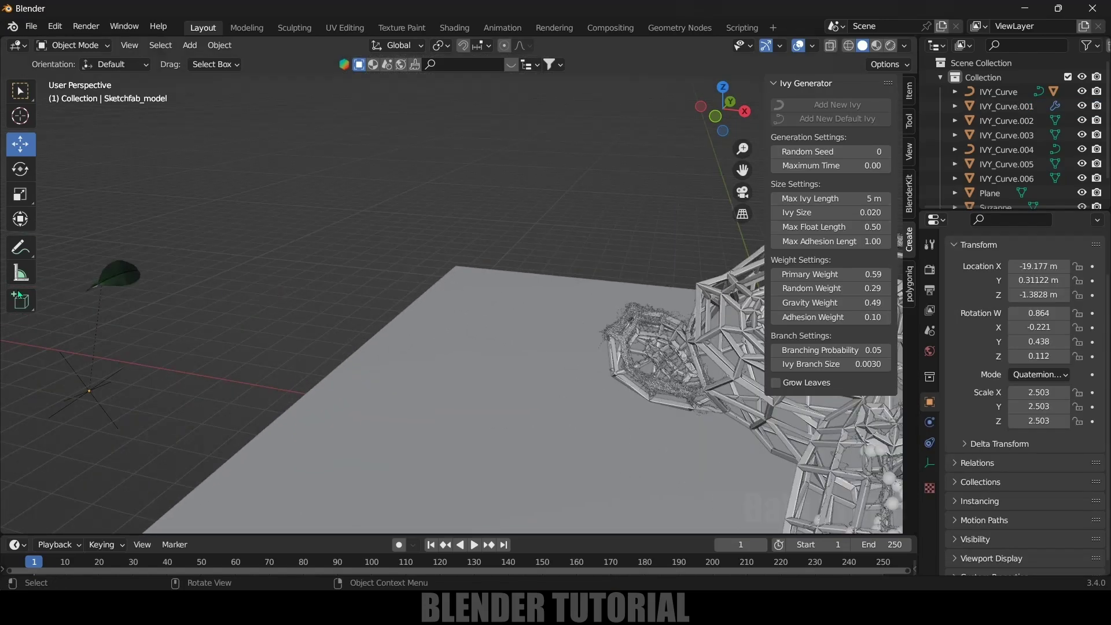
scroll(289, 291, down, 6)
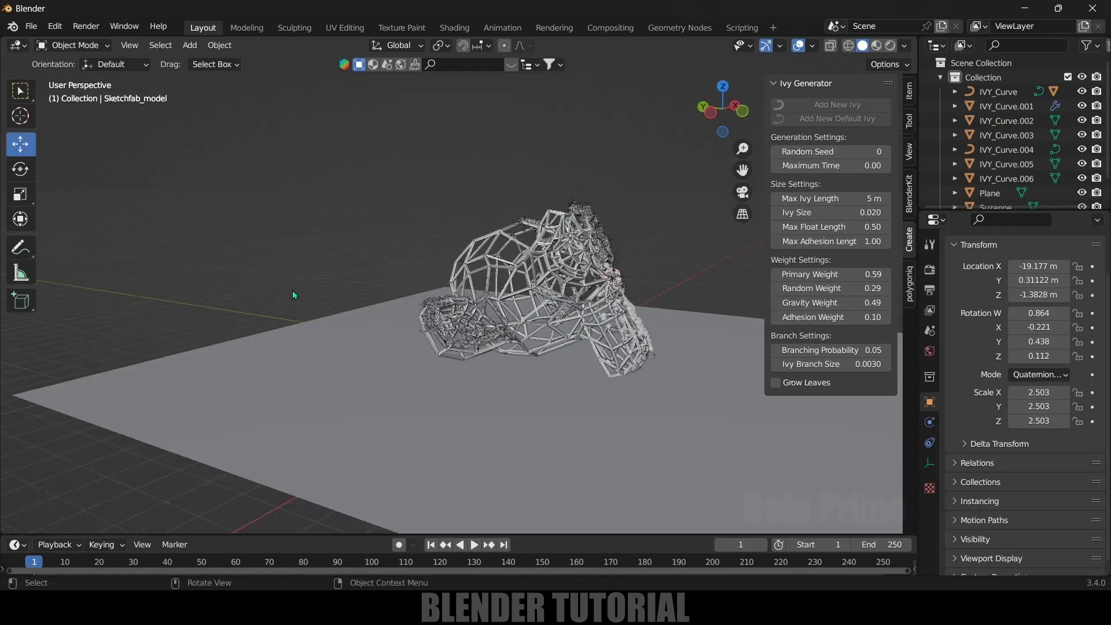
middle_drag(293, 291, 293, 350)
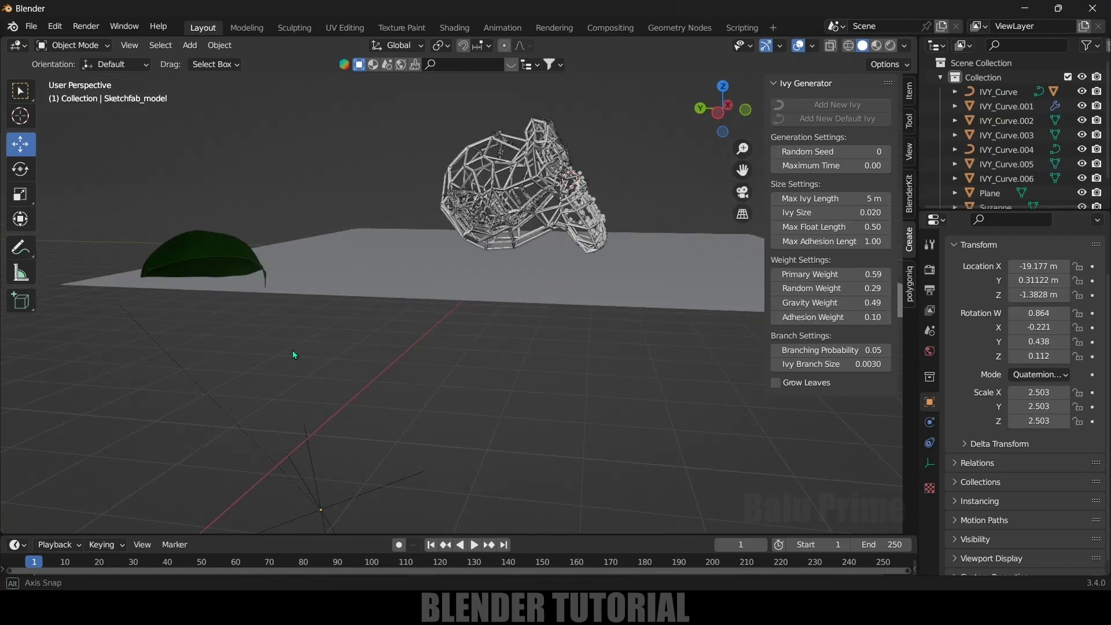
middle_drag(269, 283, 696, 359)
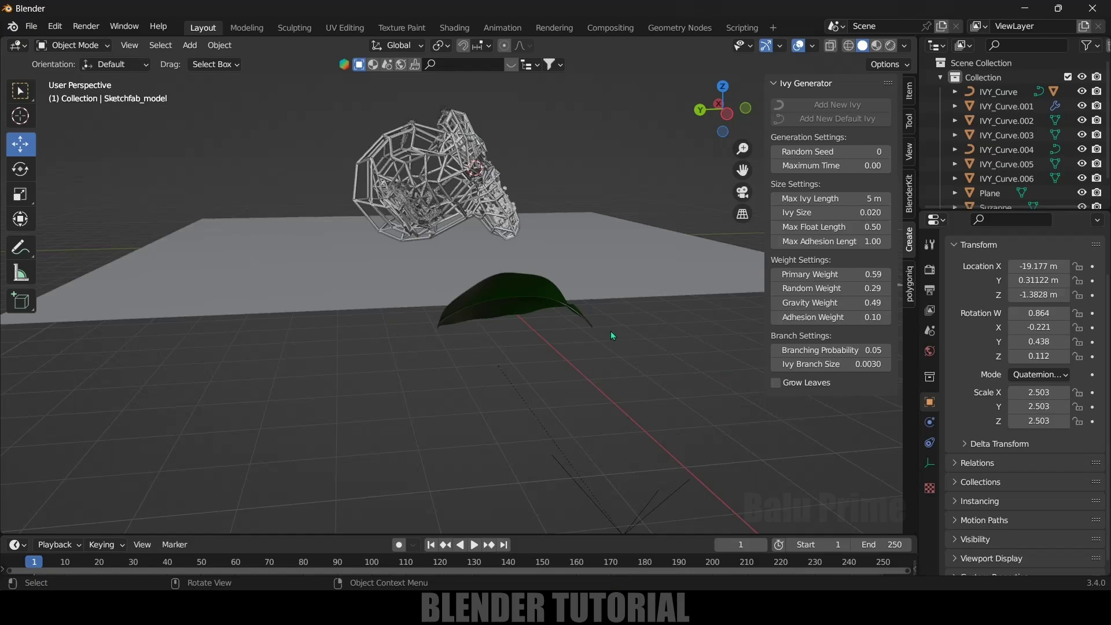
middle_drag(600, 354, 624, 307)
click(586, 335)
middle_drag(520, 375, 516, 377)
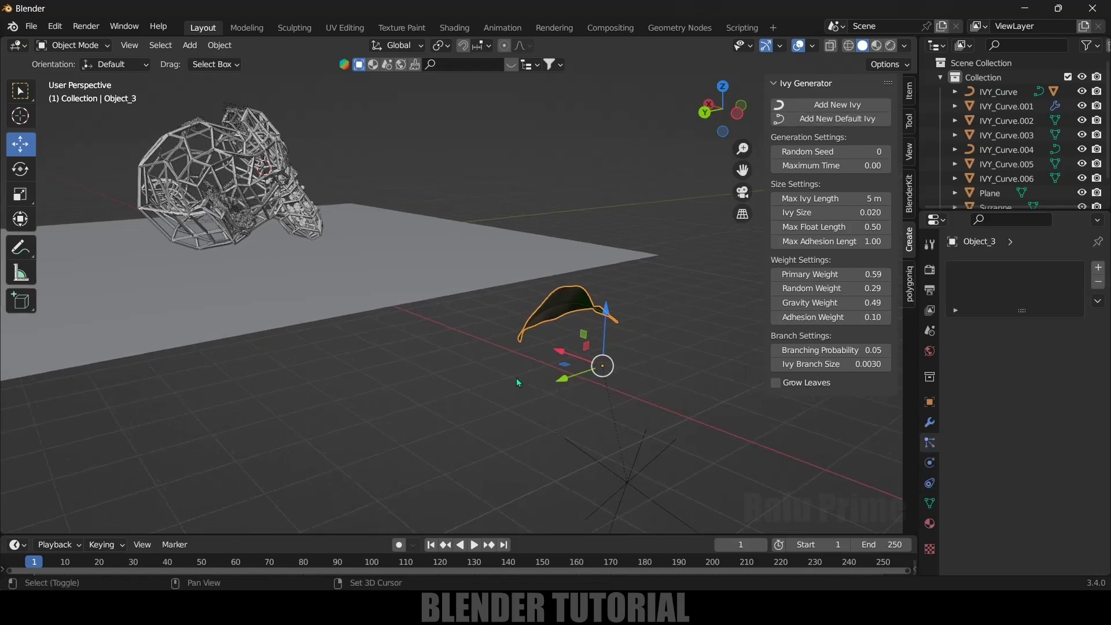
middle_drag(603, 364, 450, 379)
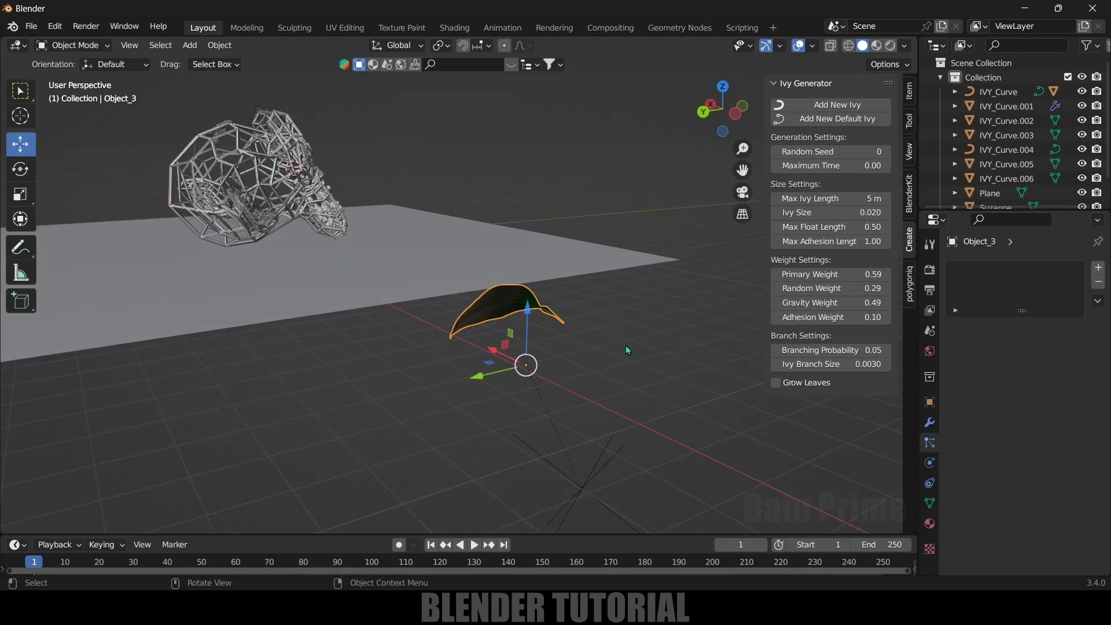
Step: In Edit Mode, select the vertices at the tip of the leaf's stem, snap the 3D cursor to them, and return to Object Mode
key(Tab)
scroll(626, 346, up, 6)
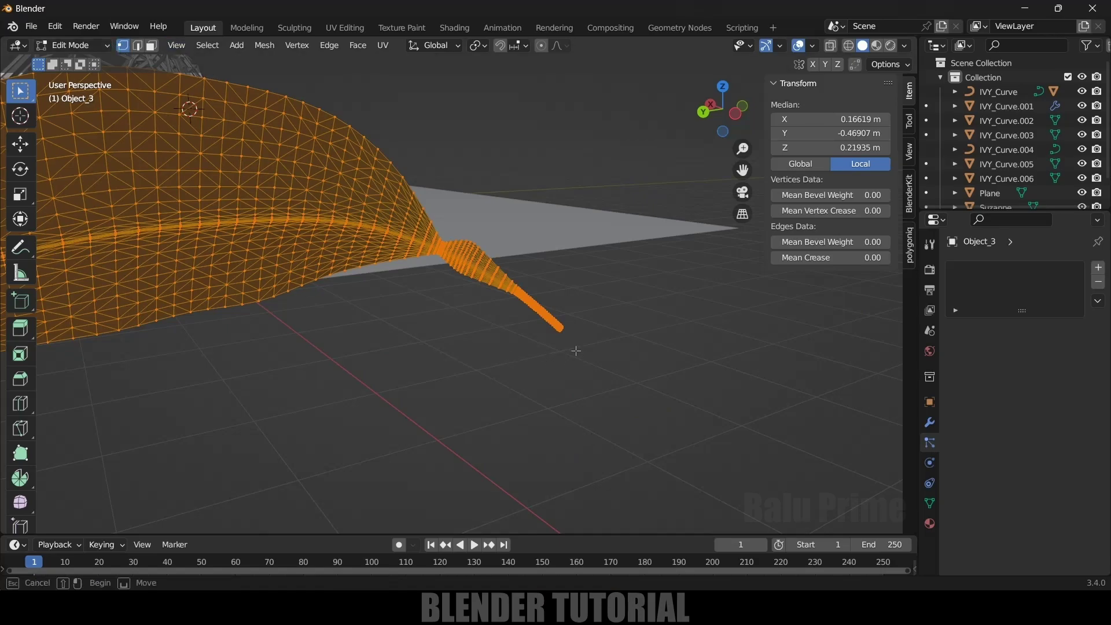
drag(581, 359, 550, 319)
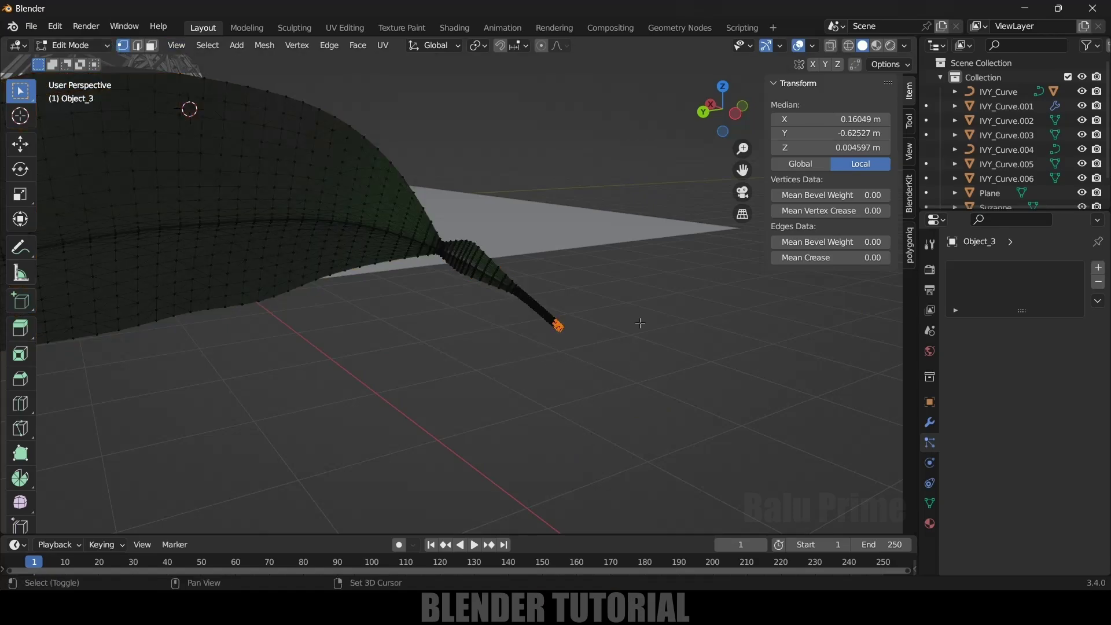
key(shift+s)
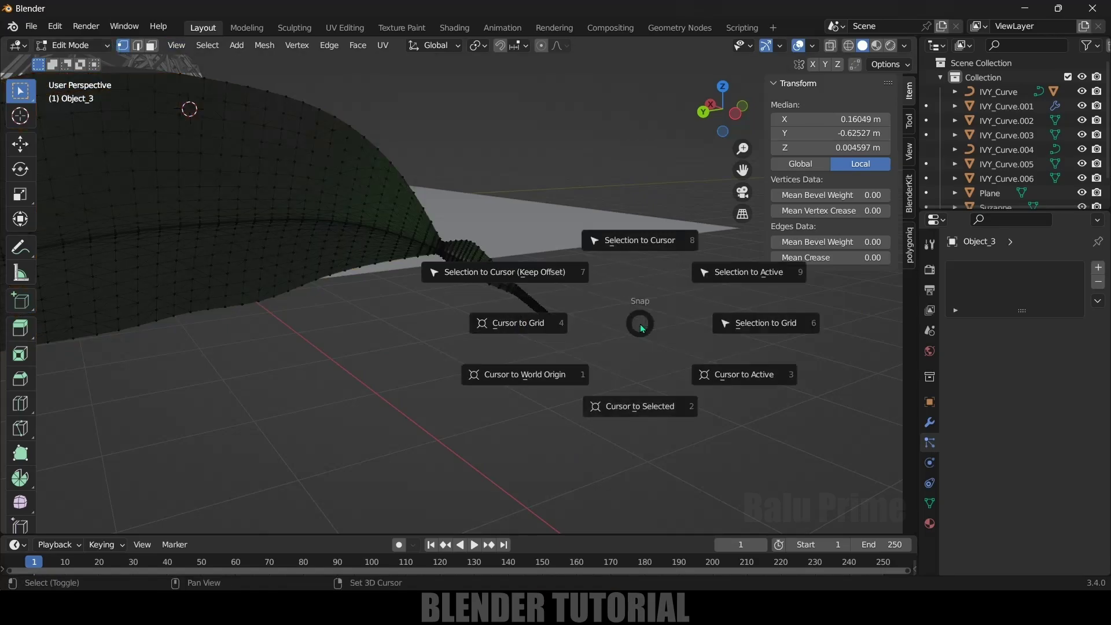
click(644, 407)
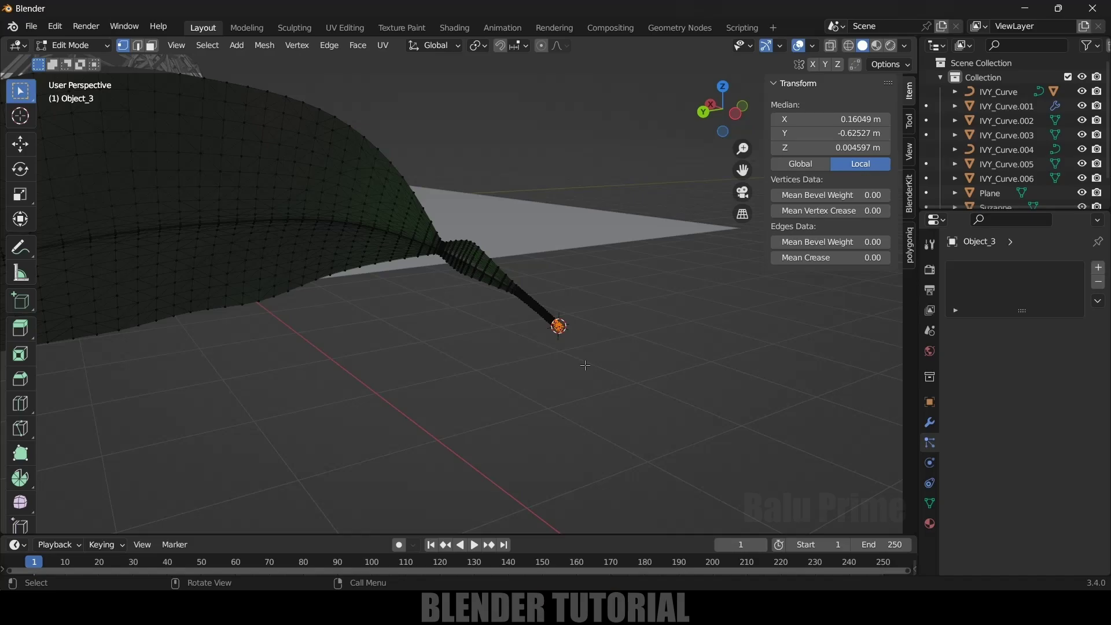
key(Tab)
Step: Reselect the ivy mesh over the monkey's muzzle and set its particles to render as Object
scroll(587, 366, down, 8)
middle_drag(587, 367, 394, 376)
shift+middle_drag(393, 376, 564, 291)
shift+middle_drag(564, 291, 159, 288)
scroll(293, 323, up, 5)
shift+middle_drag(554, 194, 541, 325)
middle_drag(376, 418, 350, 429)
scroll(387, 412, up, 2)
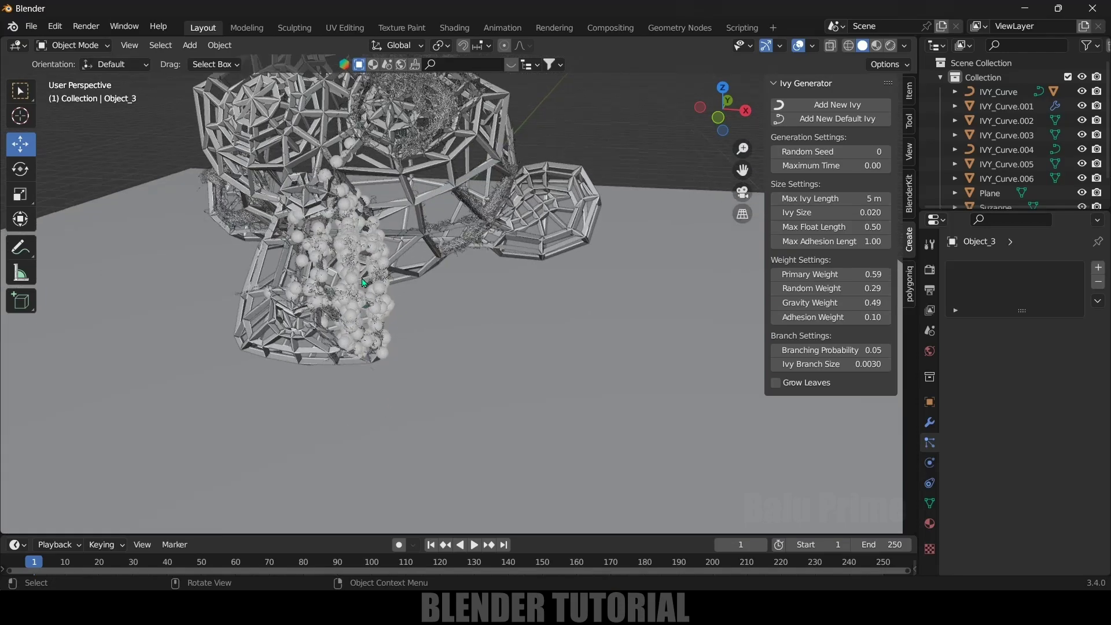
click(364, 283)
scroll(987, 466, down, 2)
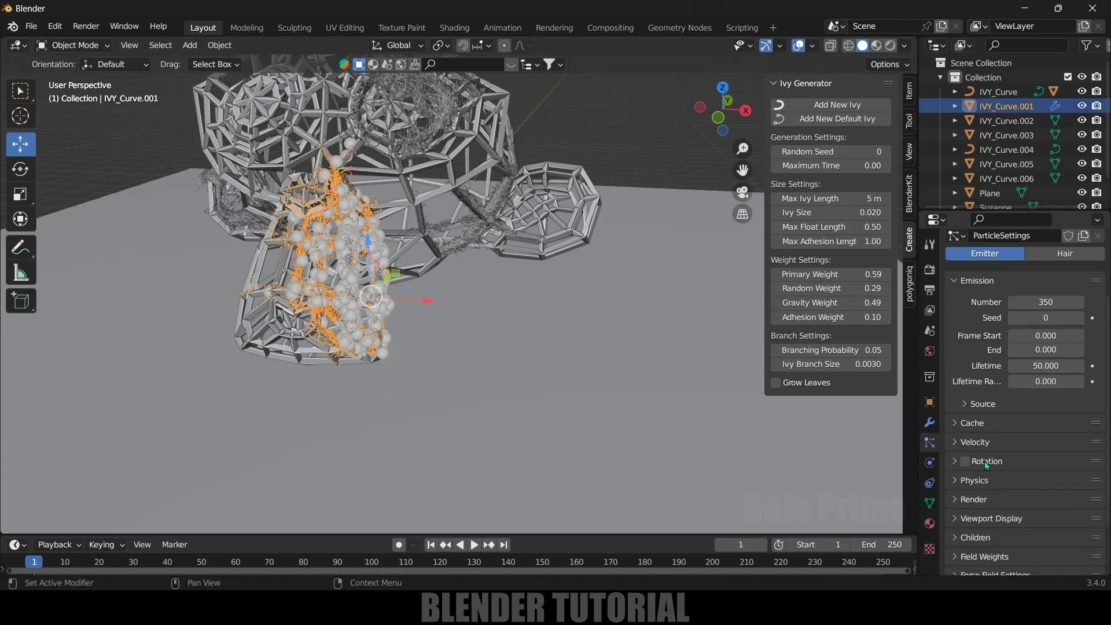
scroll(987, 466, down, 3)
click(954, 433)
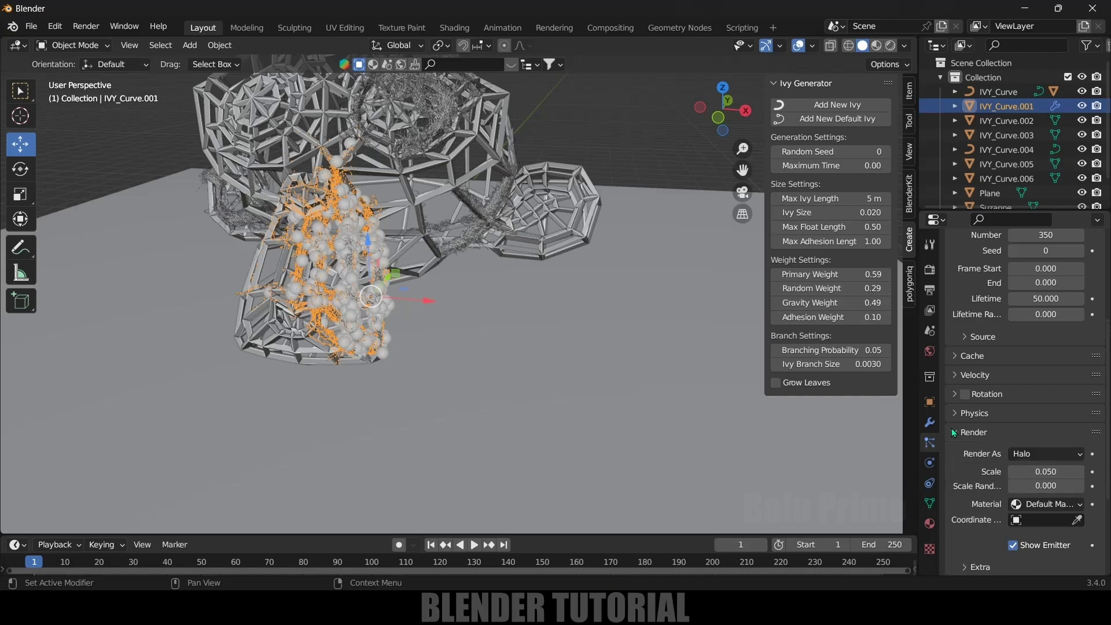
scroll(980, 441, down, 4)
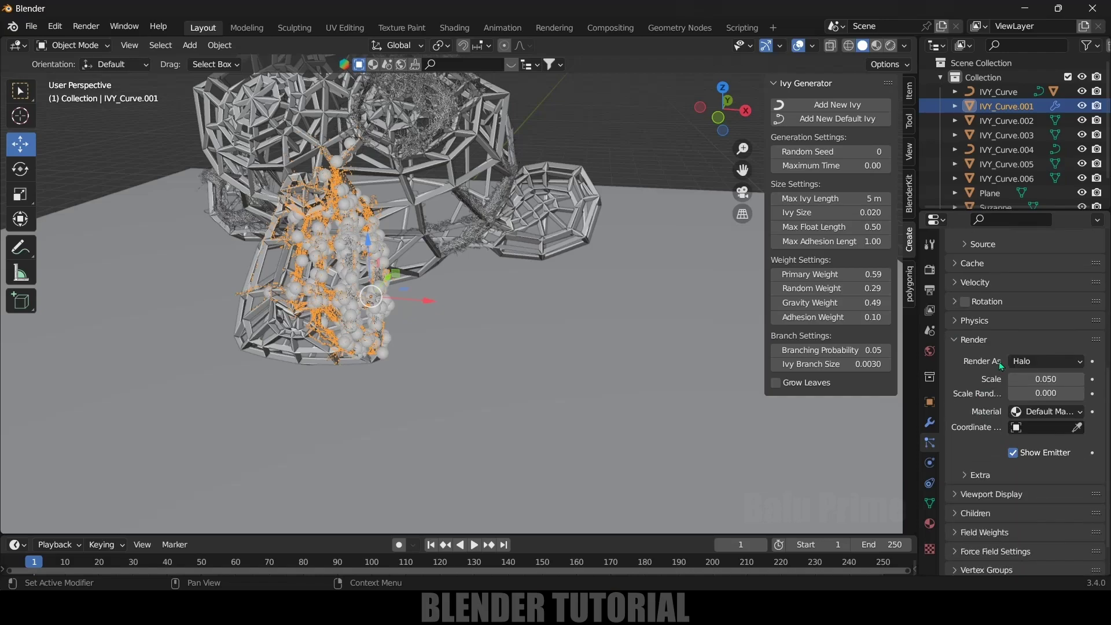
click(1030, 362)
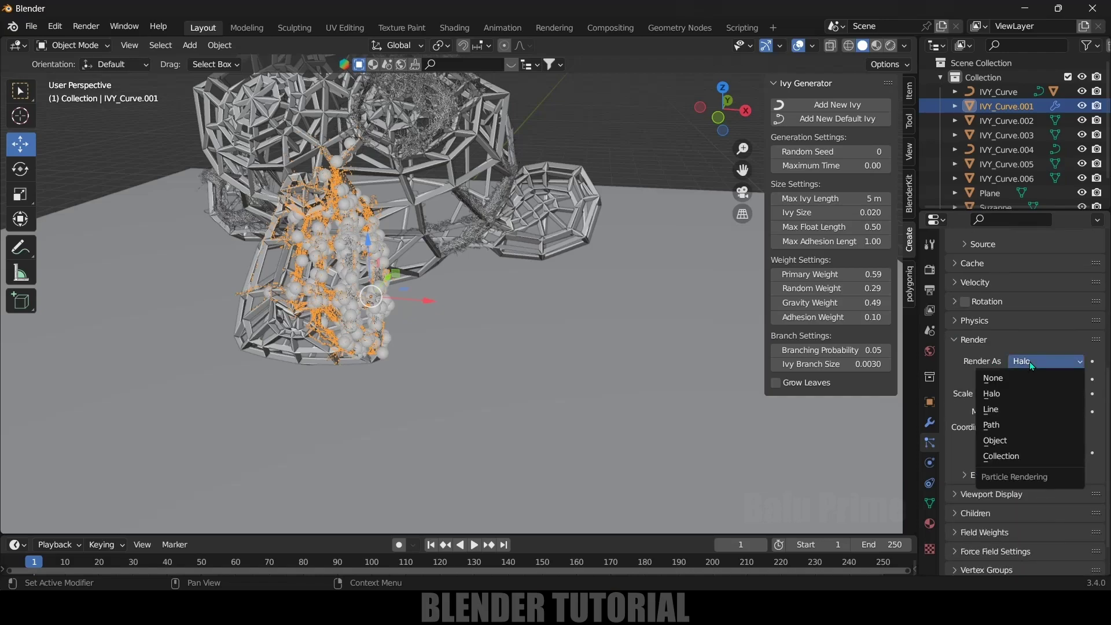
click(1006, 442)
scroll(995, 437, down, 4)
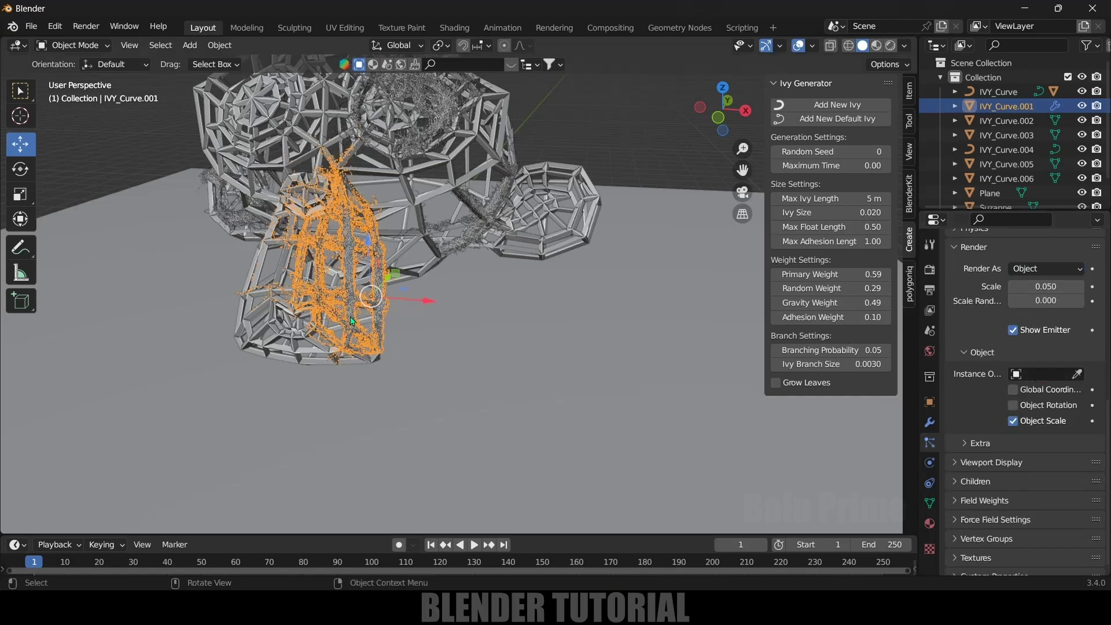
Step: Pick the leaf mesh Object_3 beyond the ground plane as the ivy particles' instance object
scroll(164, 347, down, 4)
shift+middle_drag(198, 355, 368, 391)
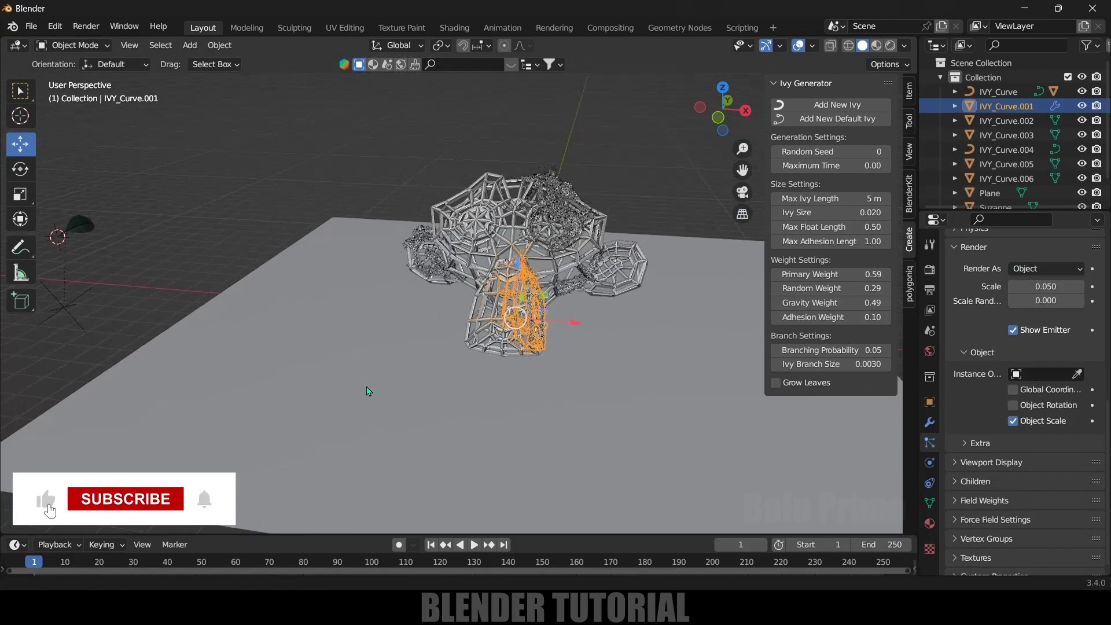
shift+middle_drag(498, 392, 548, 410)
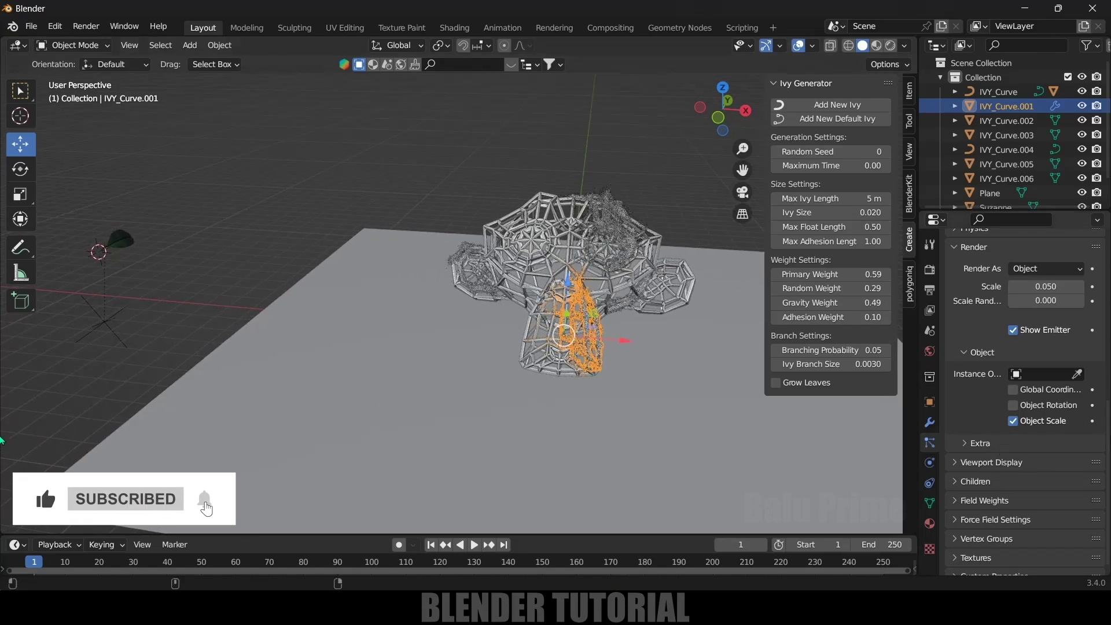
click(1077, 374)
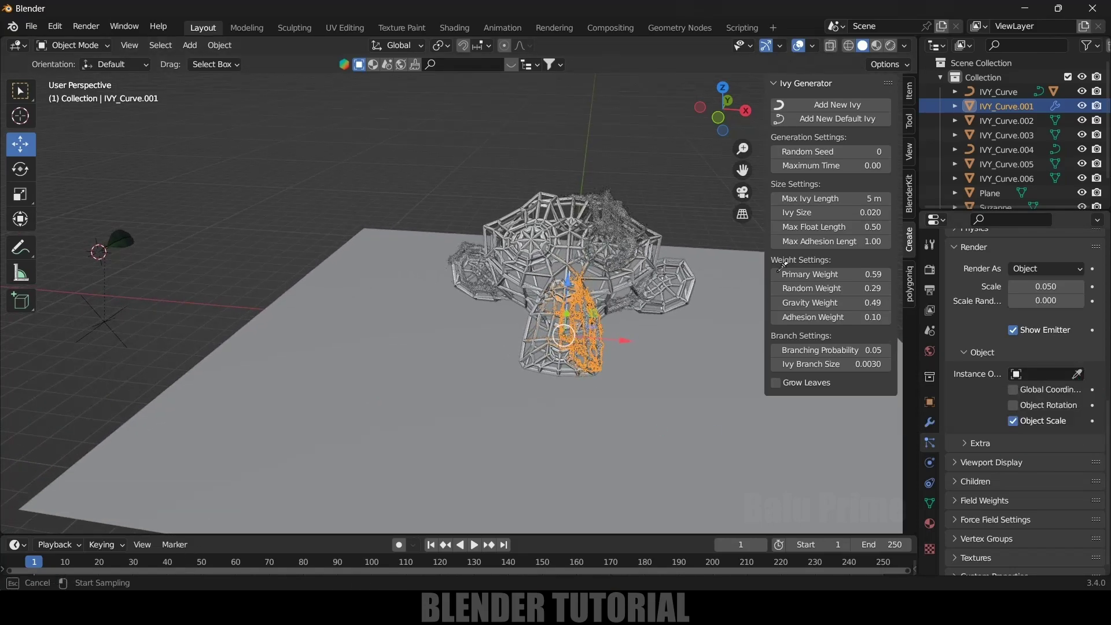
click(120, 239)
Step: Set the render scale of the leaf particles on the monkey's muzzle to 0.15
key(KP_Decimal)
middle_drag(523, 434, 550, 399)
scroll(515, 364, up, 2)
scroll(1052, 410, up, 3)
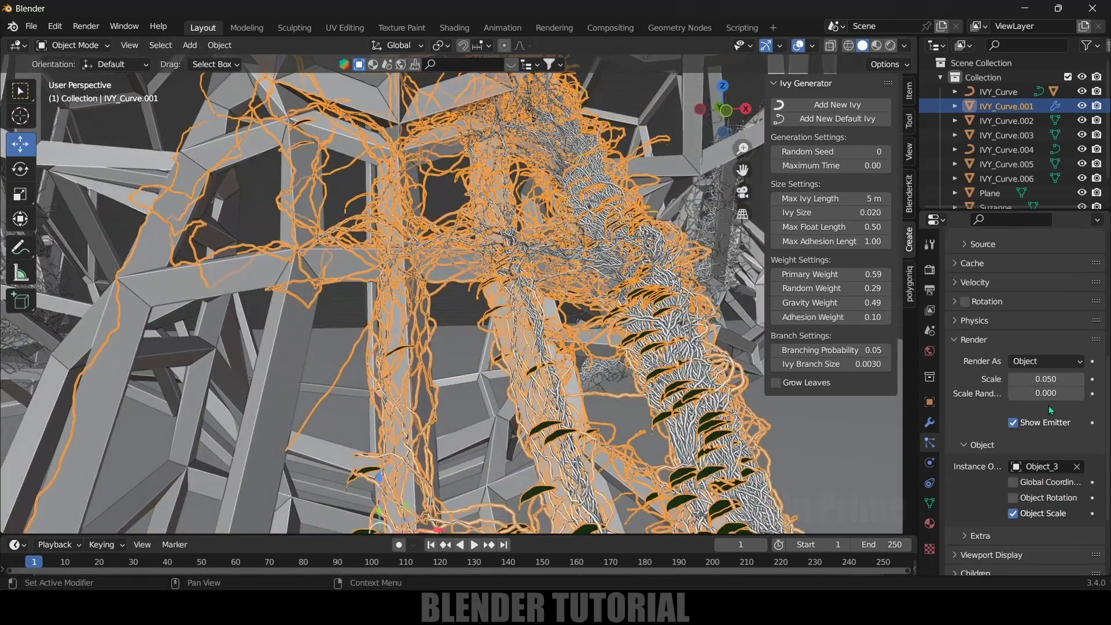
drag(1046, 379, 1088, 379)
click(1052, 379)
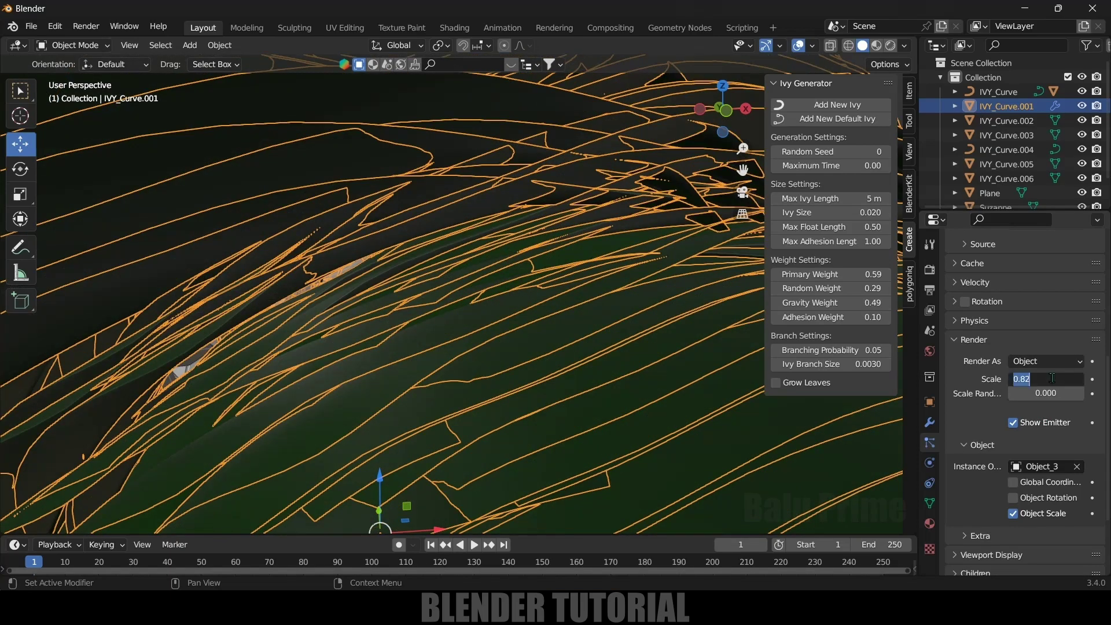
text(0.15)
key(Return)
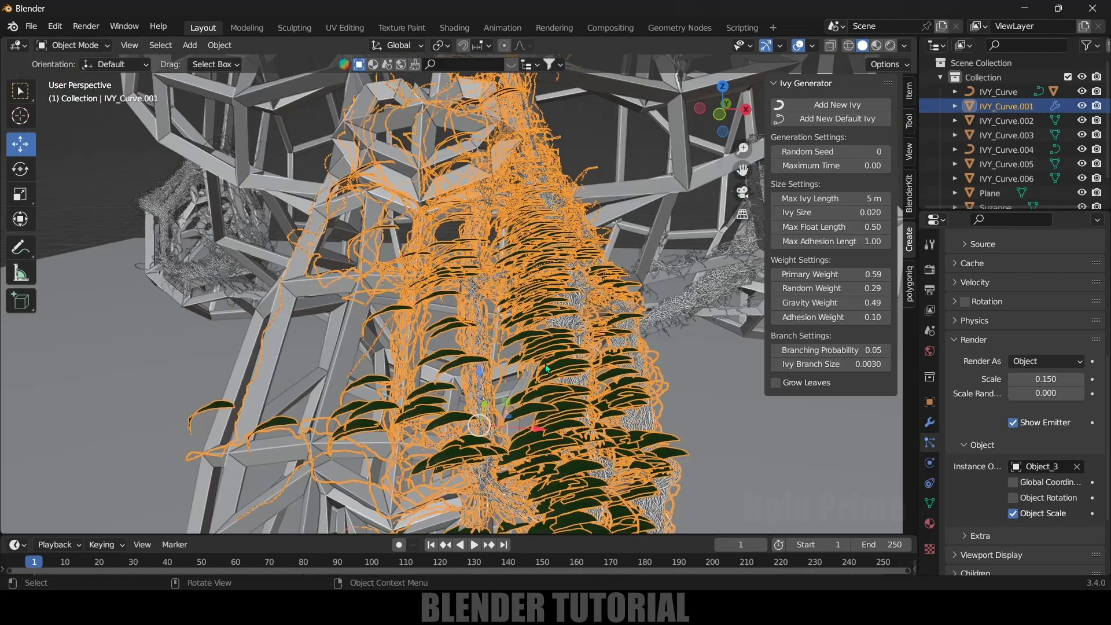
Step: Enable rotation for the leaf particles and set their orientation axis to Normal
middle_drag(546, 368, 602, 395)
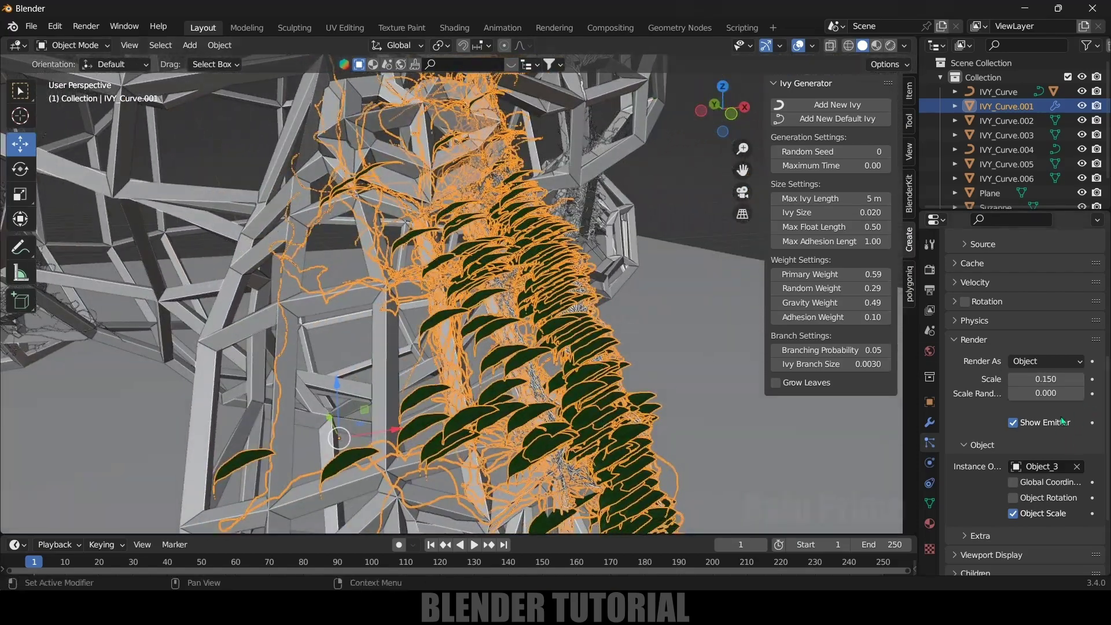
scroll(1004, 390, up, 5)
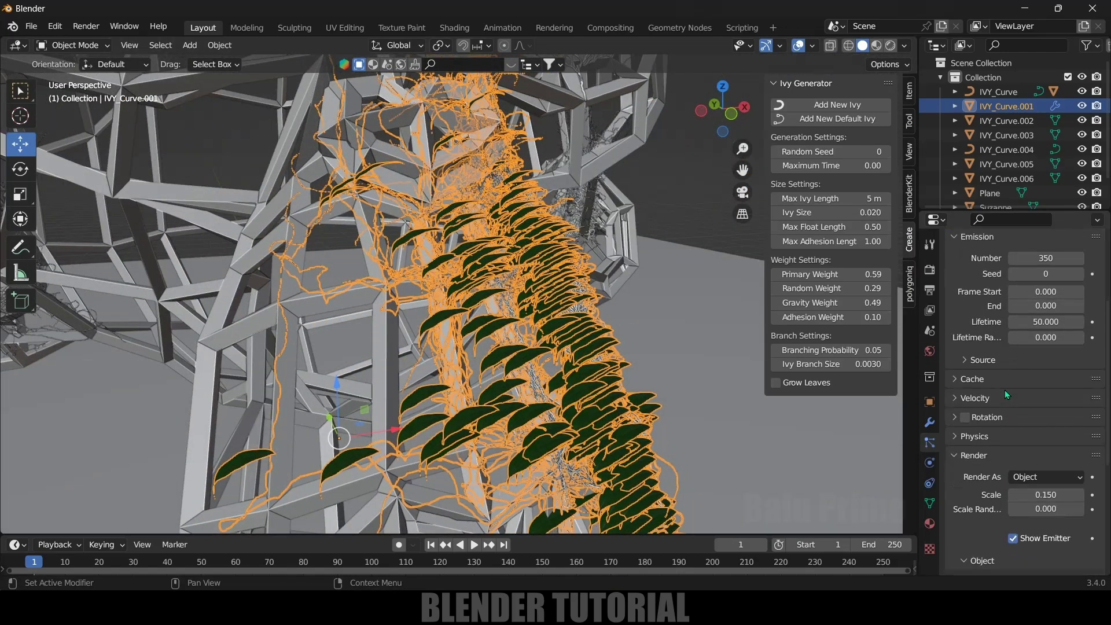
scroll(1004, 391, down, 1)
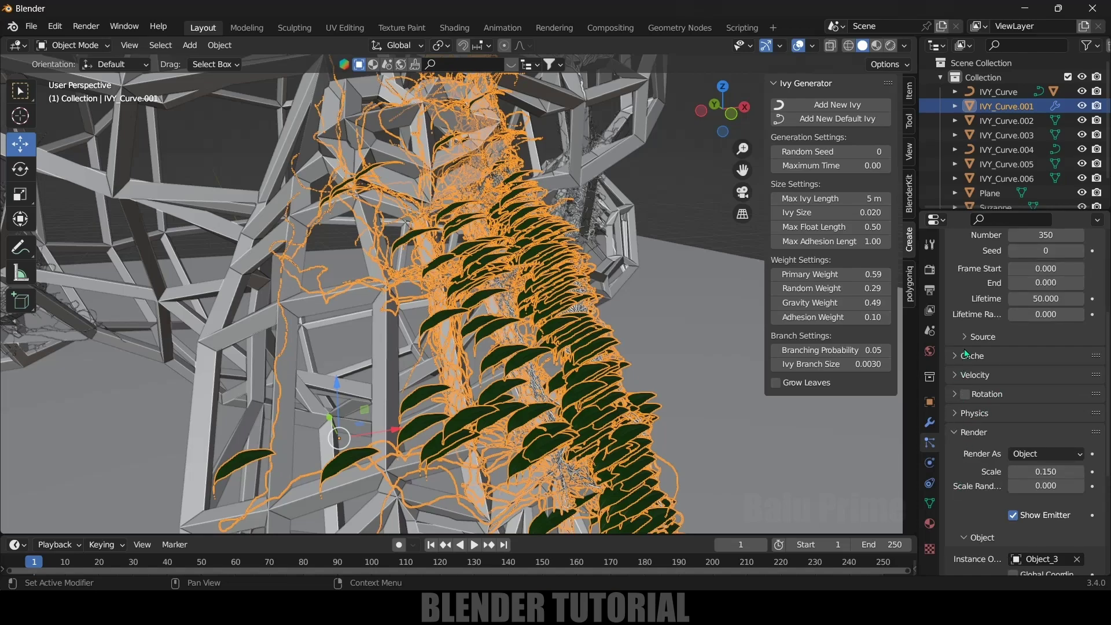
click(965, 395)
click(960, 401)
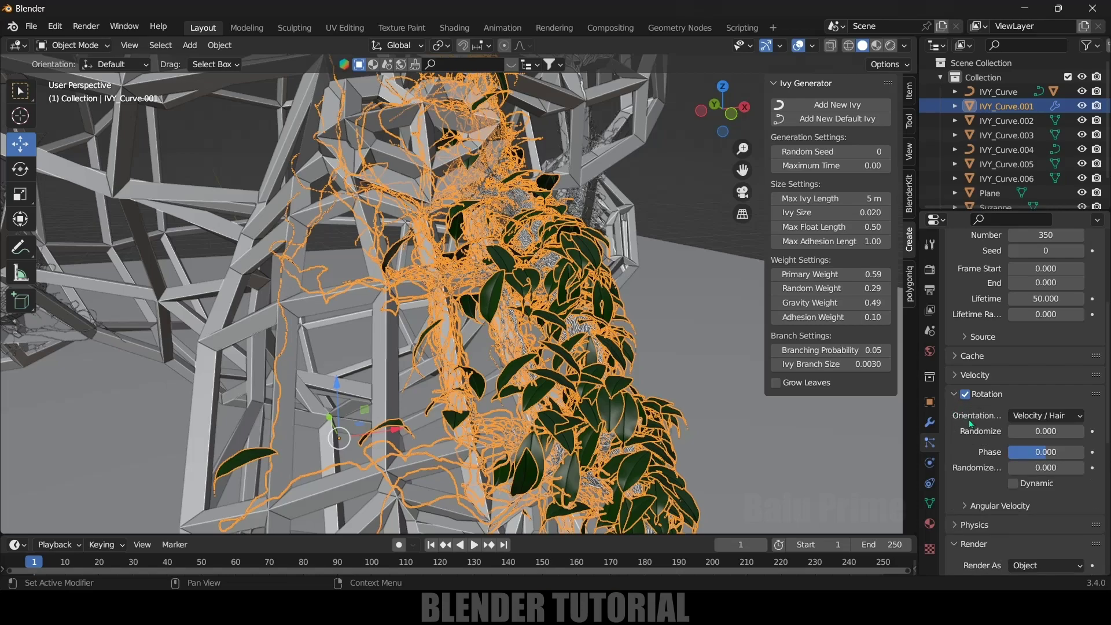
click(1027, 417)
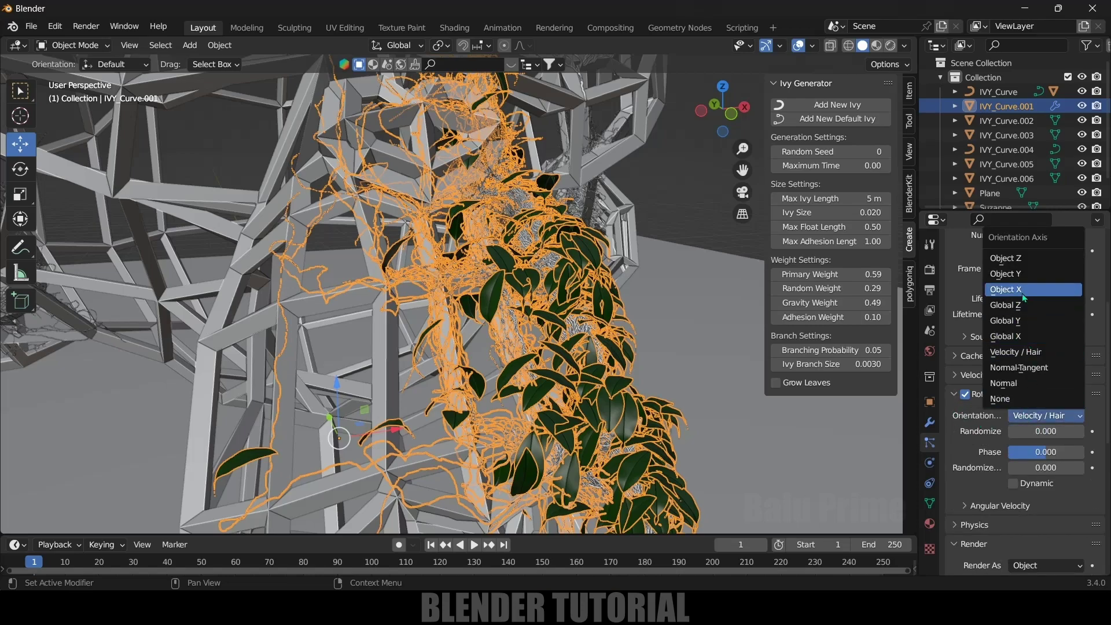
click(1006, 383)
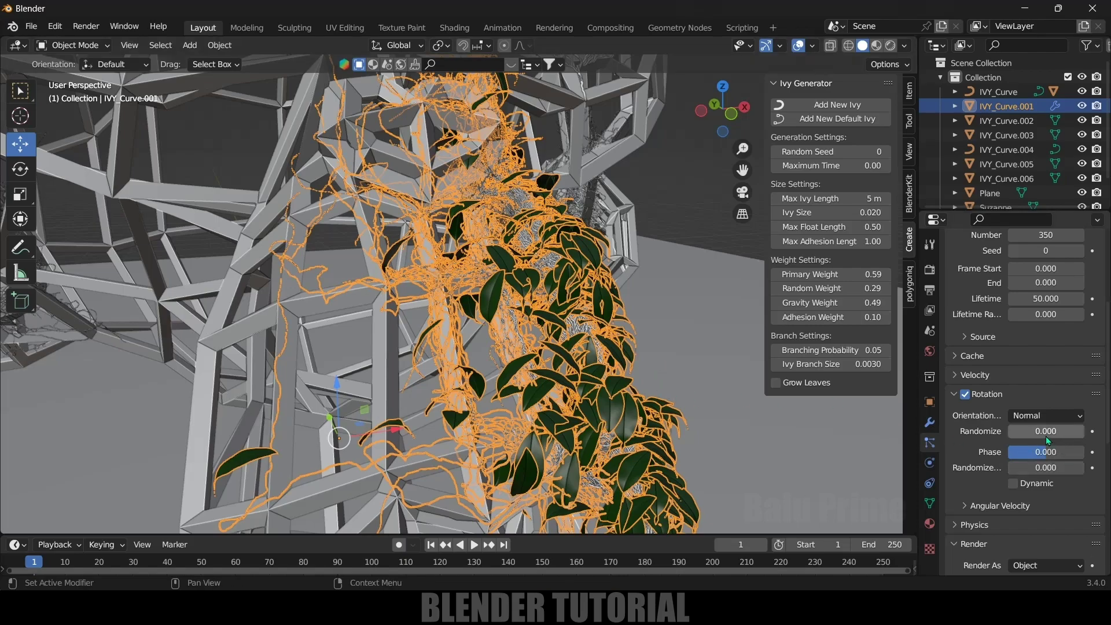
Step: Randomize the leaf particles' rotation by about 0.575 and their scale by about 0.739
drag(1036, 431, 1078, 431)
middle_drag(504, 398, 407, 290)
scroll(473, 345, down, 4)
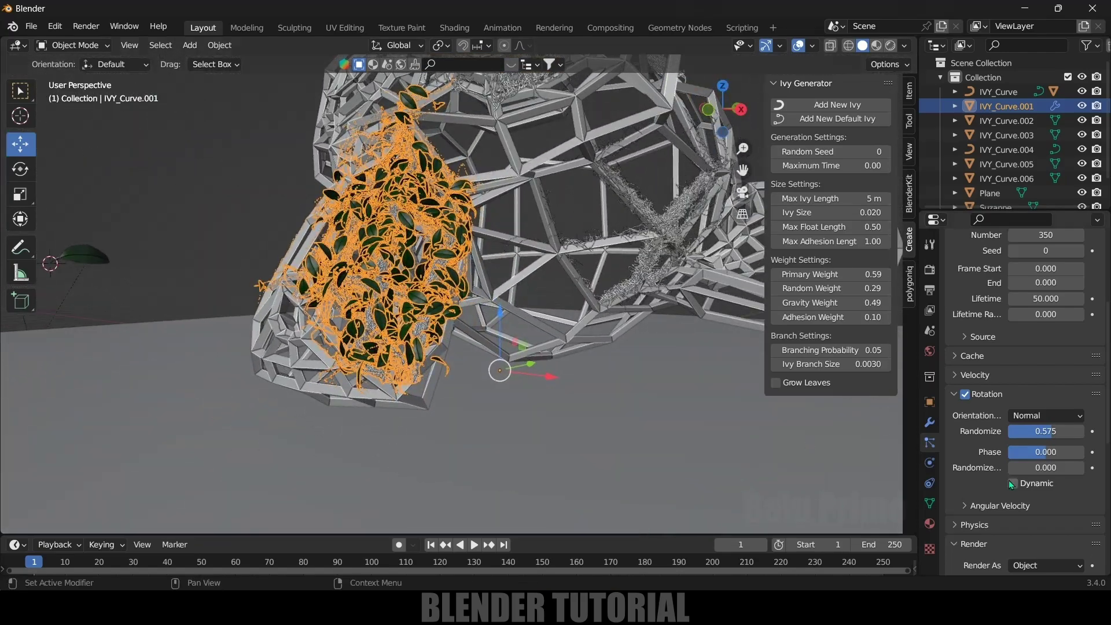
scroll(1009, 481, down, 8)
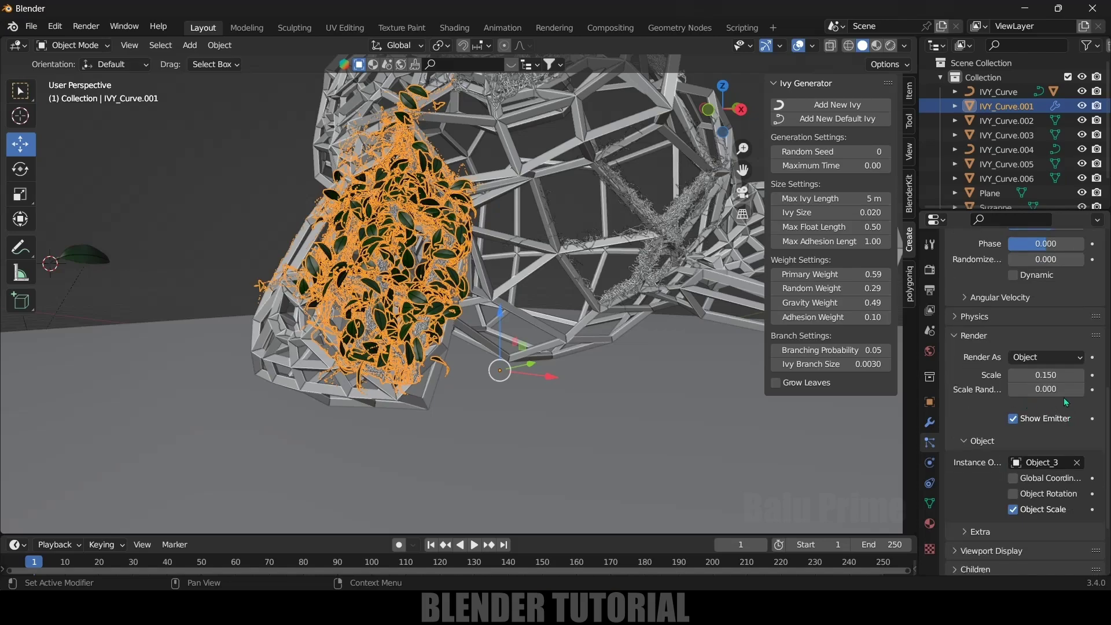
drag(1036, 388, 1091, 389)
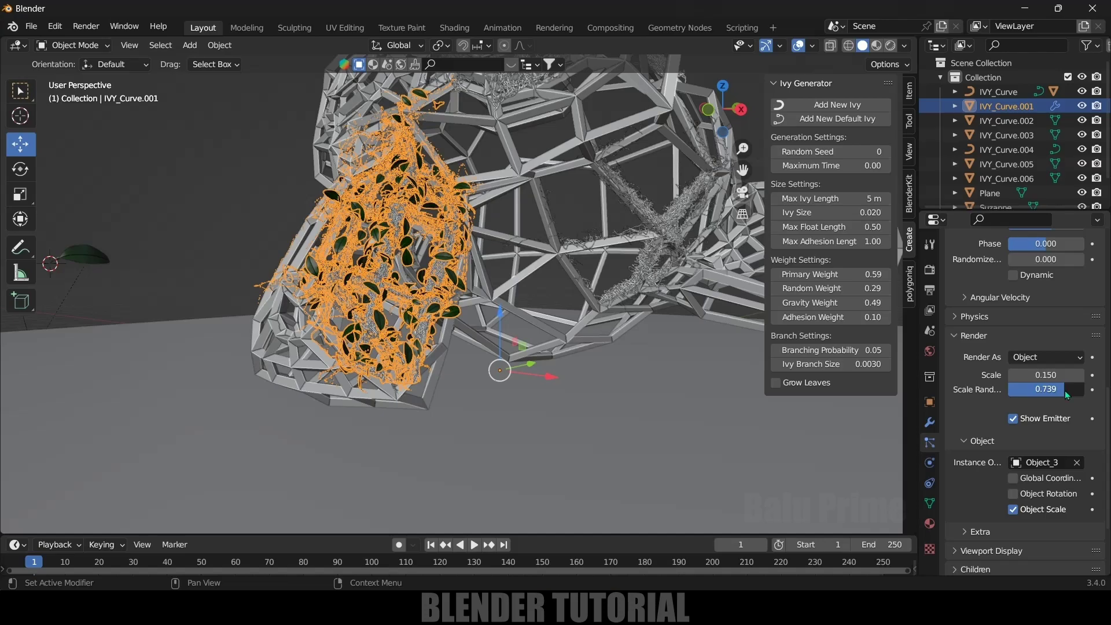
Step: Raise the ivy's particle emission number to 1000 for denser foliage
scroll(293, 281, up, 2)
middle_drag(350, 288, 393, 211)
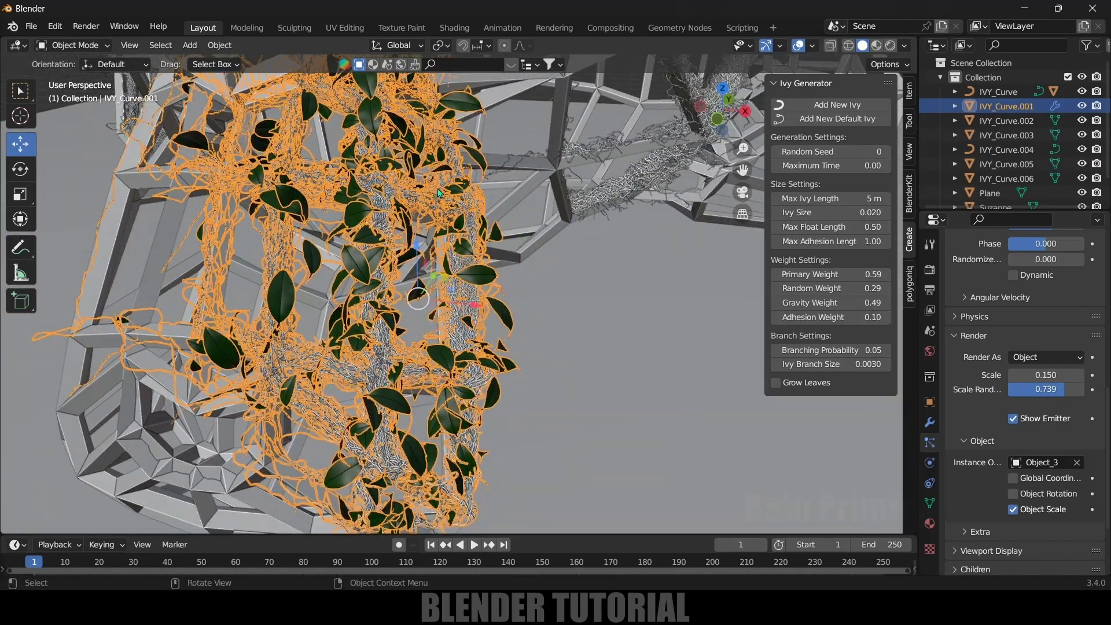
scroll(982, 467, up, 8)
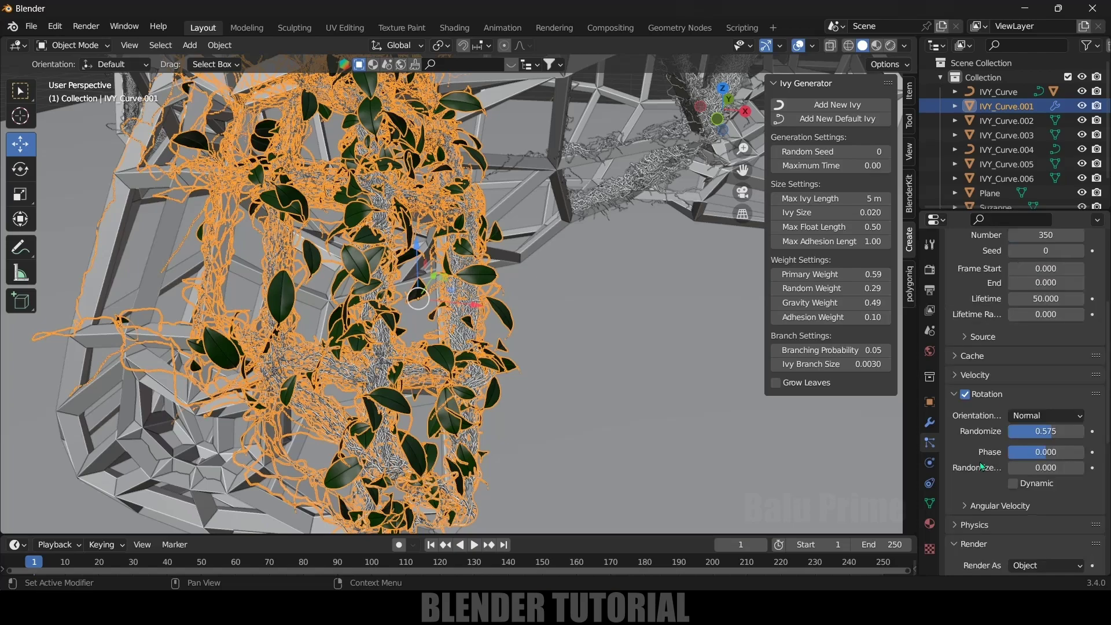
scroll(983, 467, up, 5)
click(1038, 394)
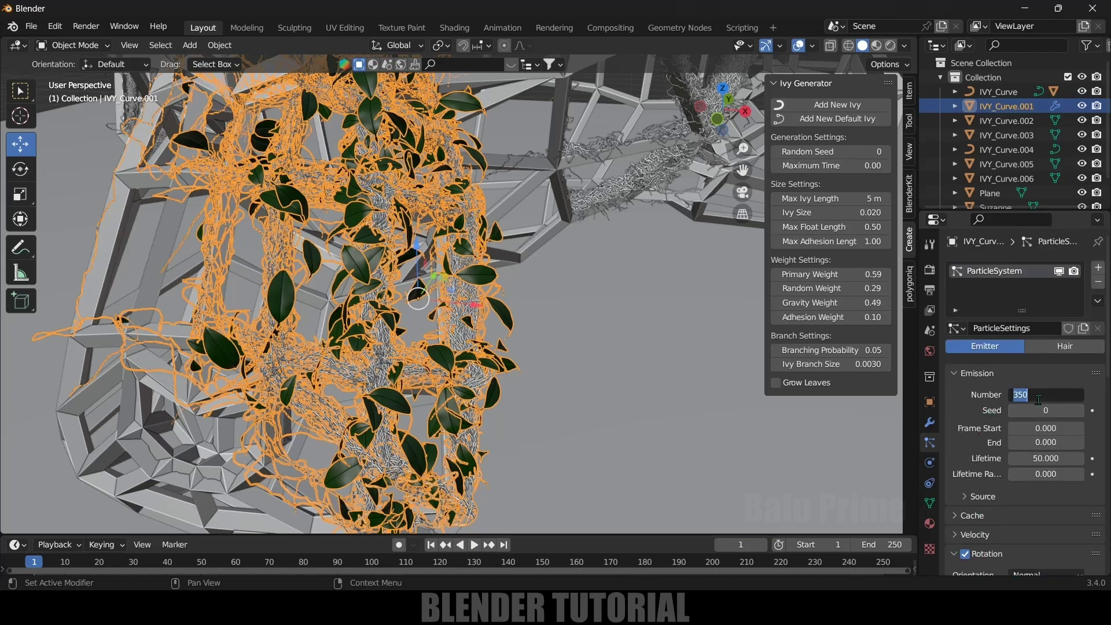
text(1000)
key(Return)
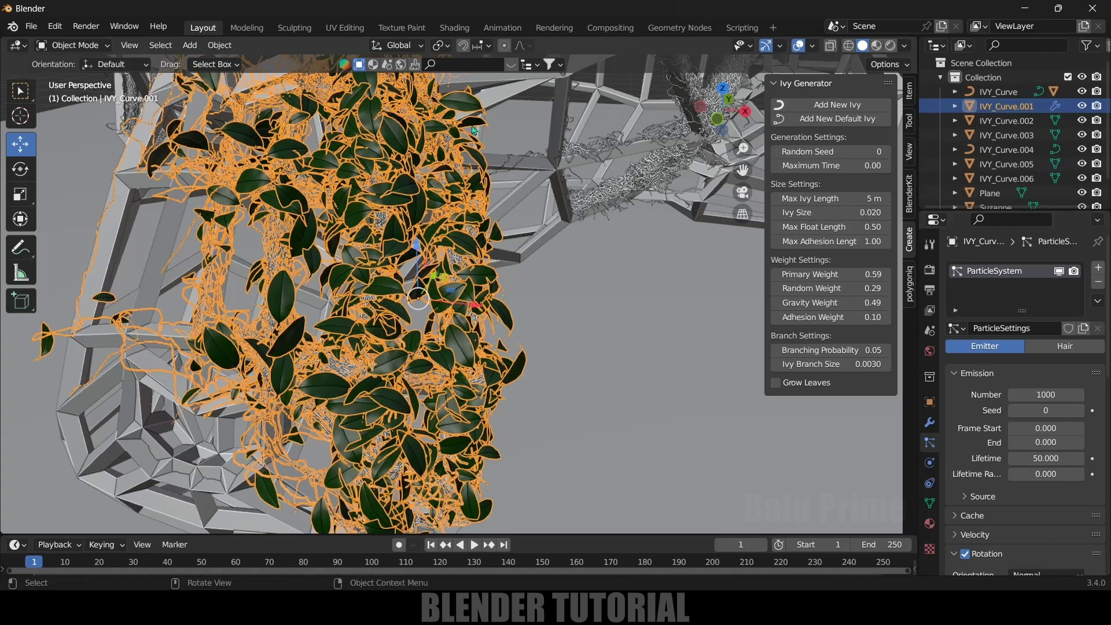
Step: Deselect the ivy and switch the viewport shading to Material Preview
scroll(200, 176, down, 6)
click(161, 129)
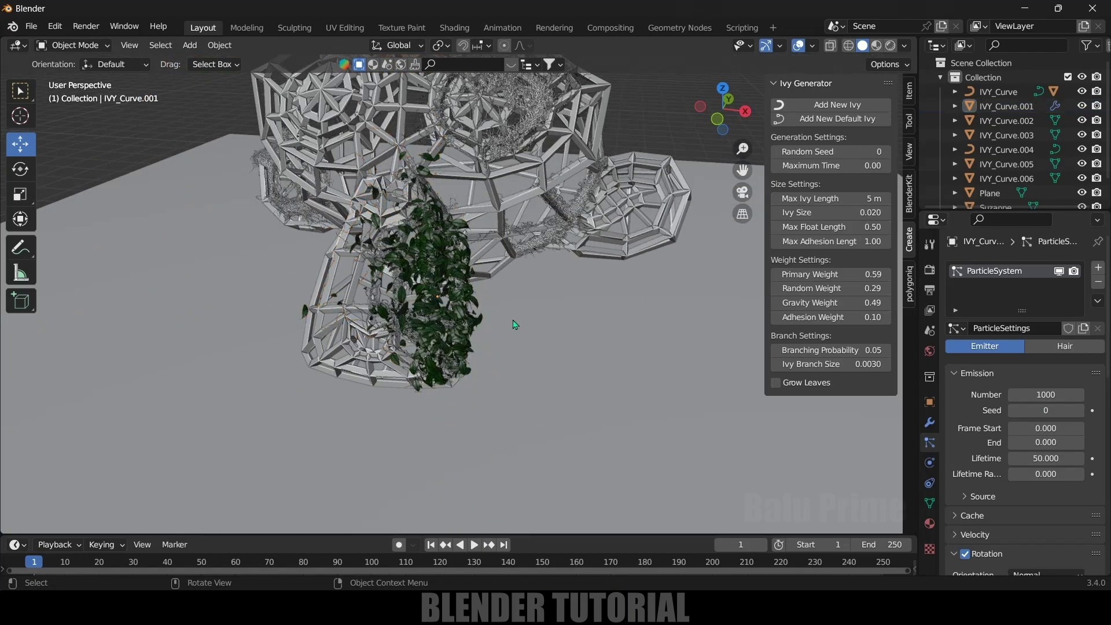
scroll(513, 325, up, 2)
mouse_move(513, 324)
middle_down()
mouse_move(455, 309)
mouse_move(518, 311)
middle_up()
scroll(455, 310, up, 3)
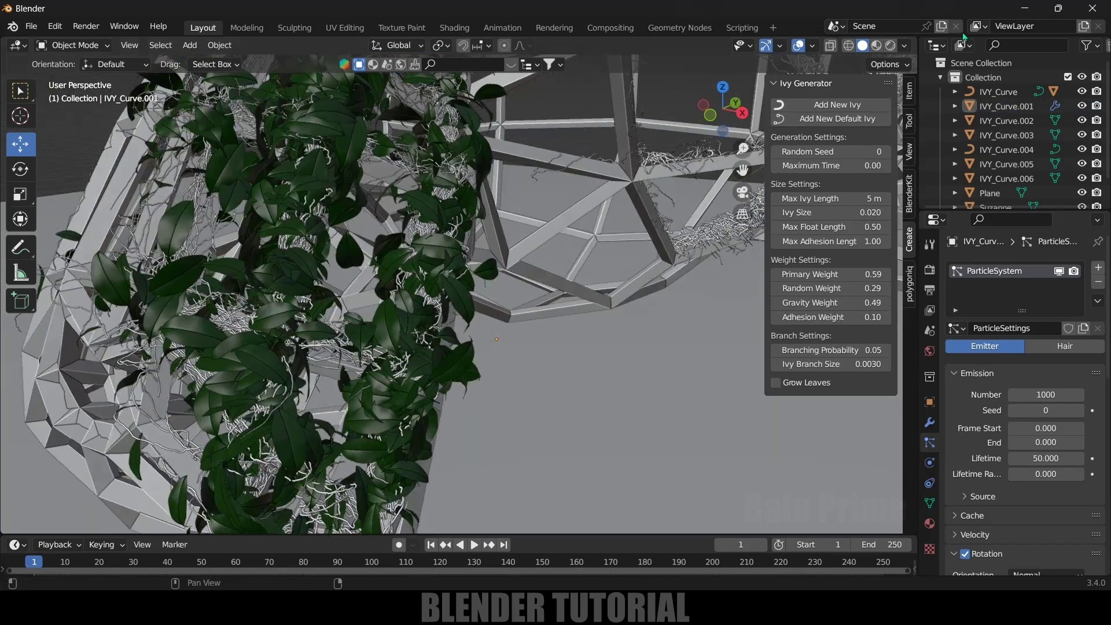
click(877, 46)
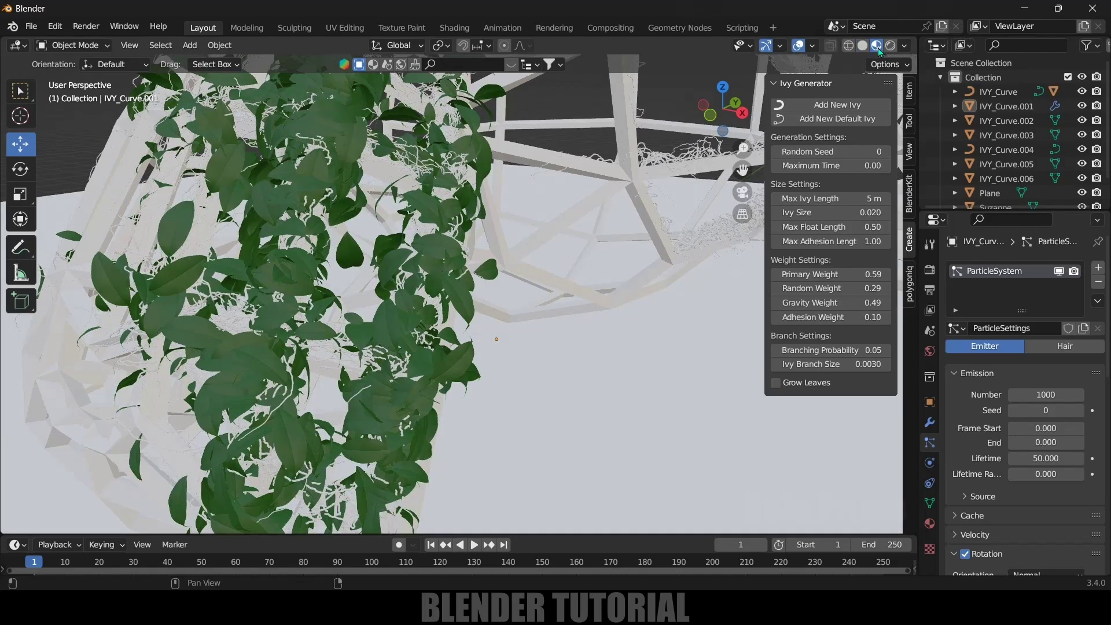
middle_drag(233, 345, 314, 172)
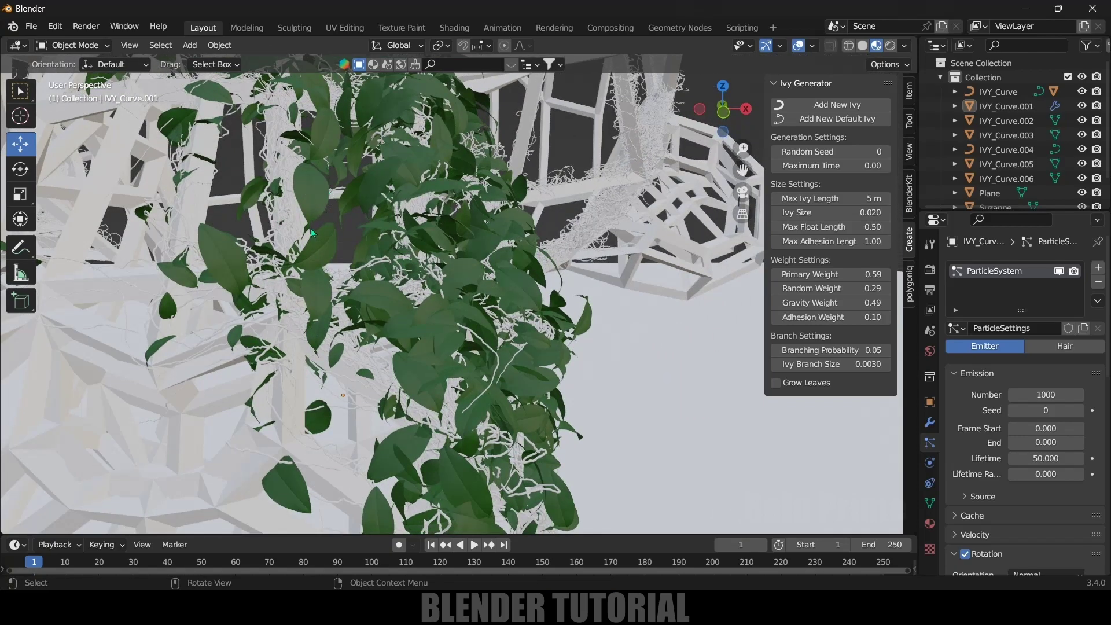
Step: Give the muzzle ivy's stems a new material with a dark red base color of hue 0.007, saturation 0.955 and value 0.109
click(274, 162)
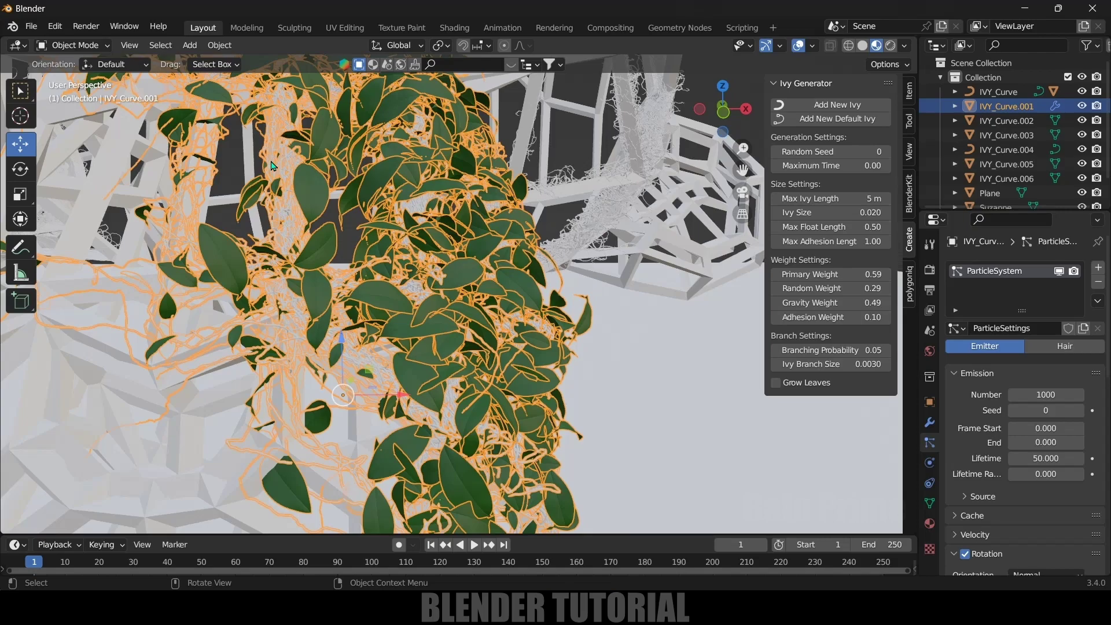
click(930, 523)
click(1041, 328)
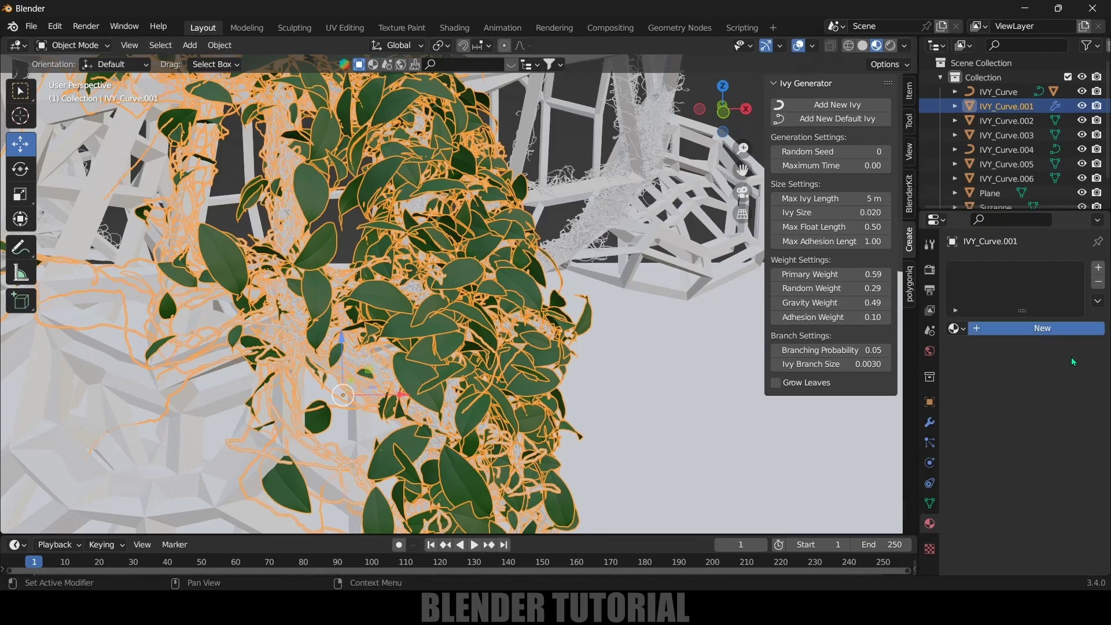
click(1041, 484)
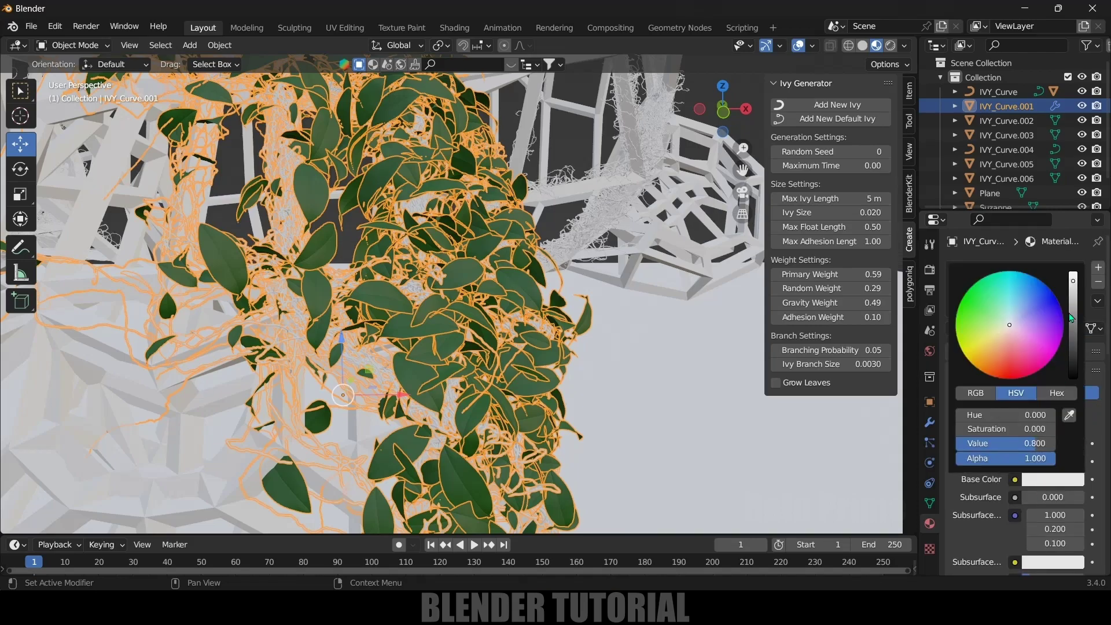
drag(1072, 318, 1004, 371)
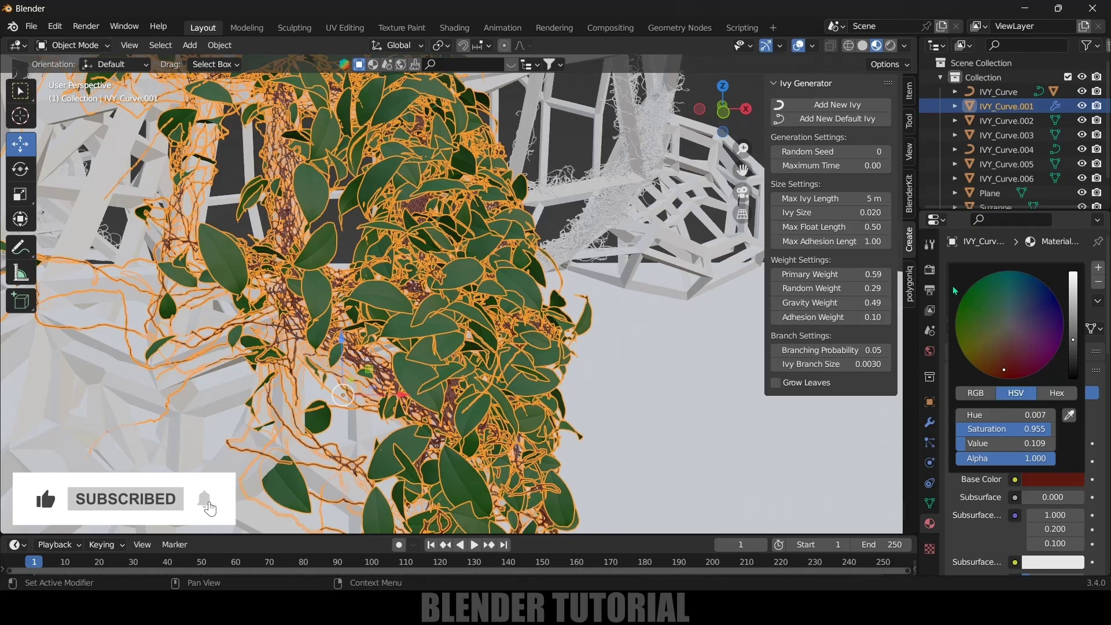
click(756, 78)
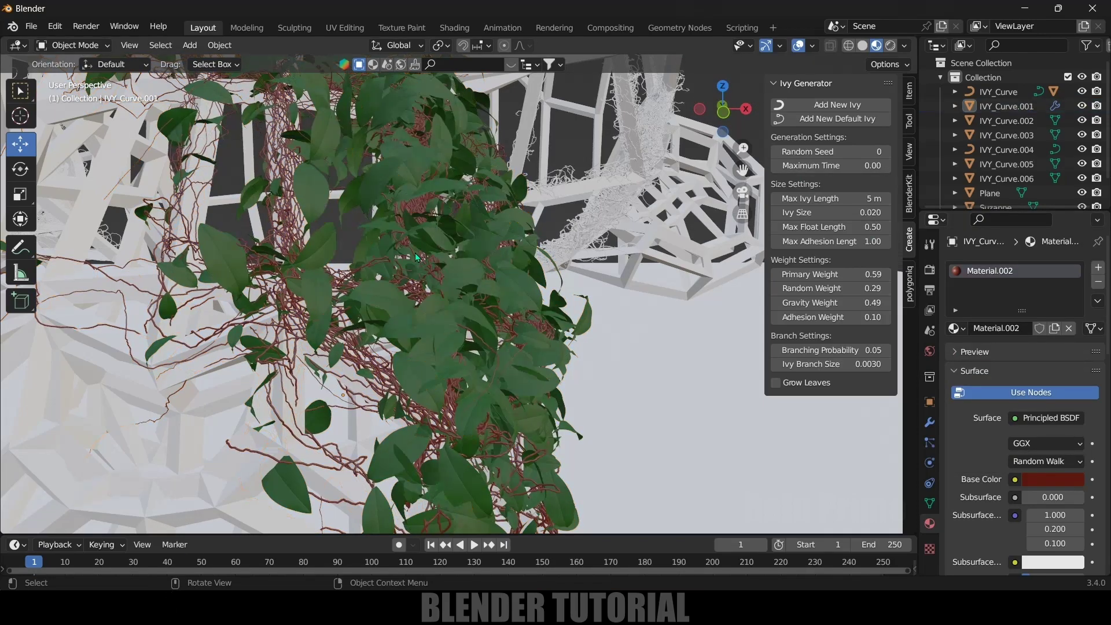
Step: Examine the leaves and colored stems on the monkey's muzzle from several angles and distances
scroll(415, 253, down, 2)
scroll(415, 253, down, 4)
mouse_move(362, 323)
middle_down()
mouse_move(324, 323)
mouse_move(370, 322)
middle_up()
scroll(396, 319, up, 5)
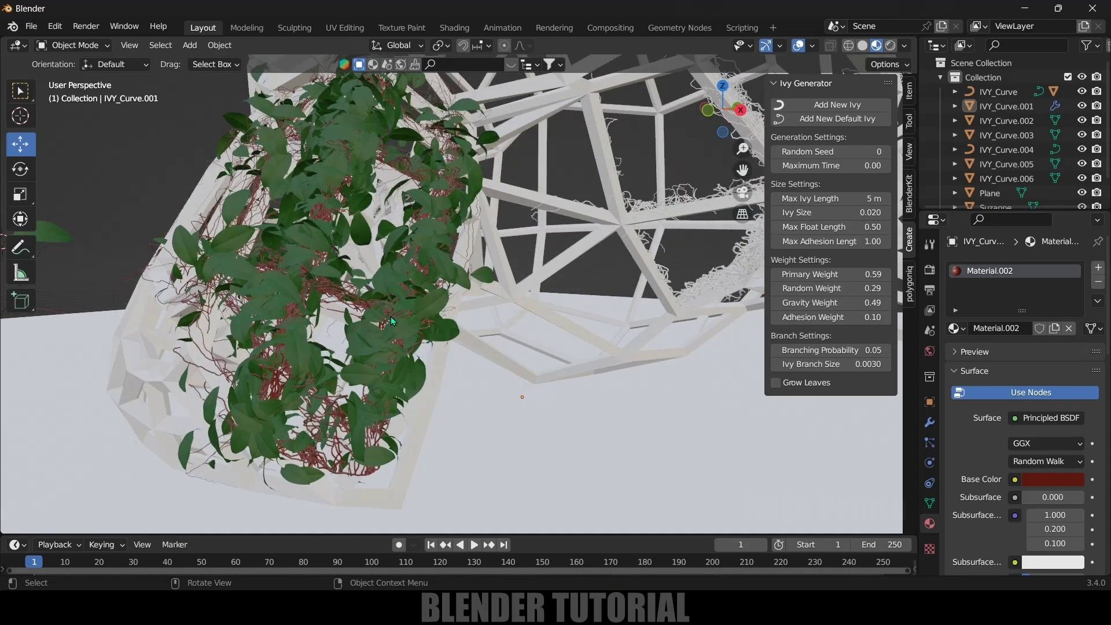
scroll(391, 317, down, 3)
middle_drag(403, 318, 414, 317)
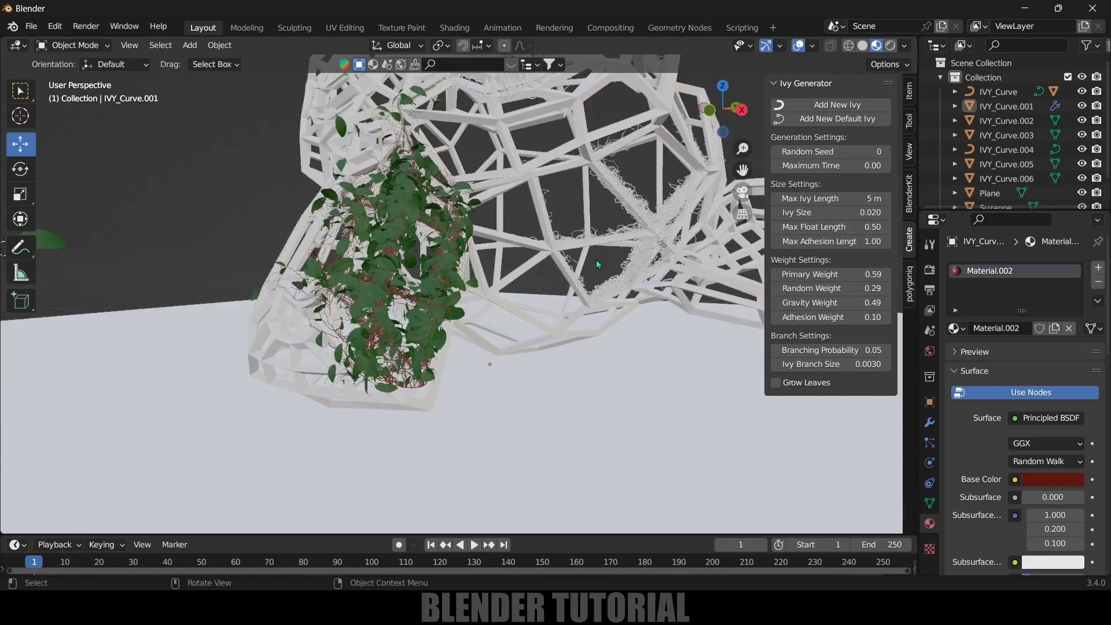
scroll(667, 226, down, 3)
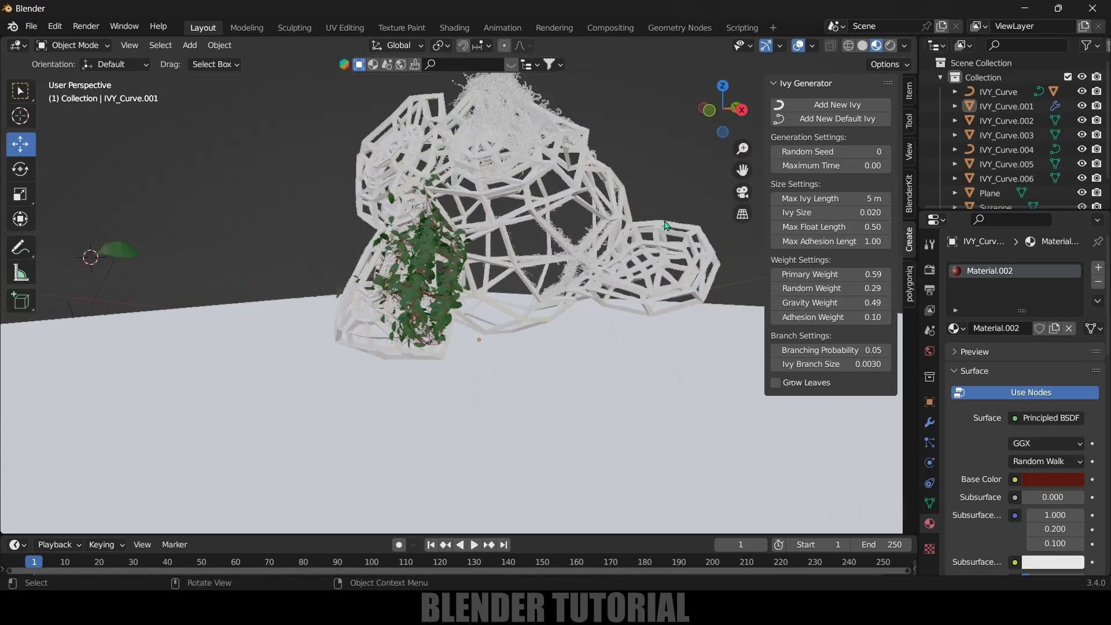